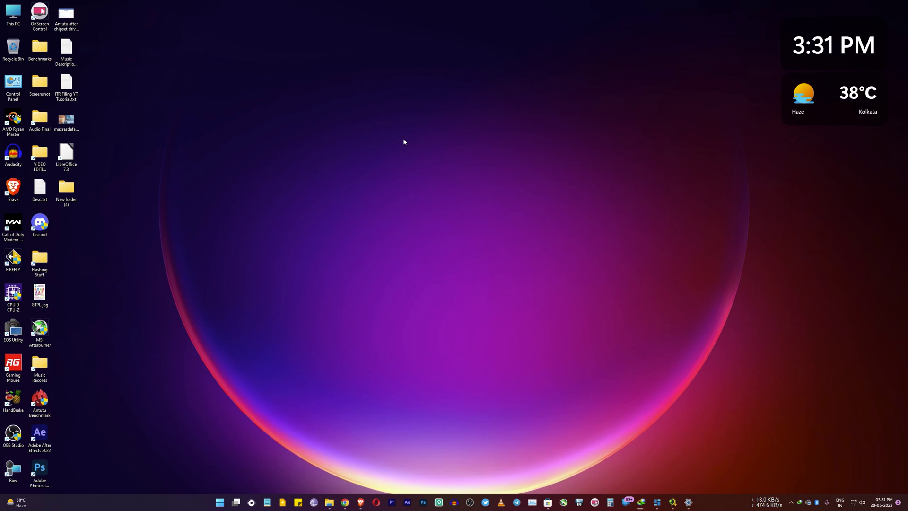
# Check the Windows edition and version in the system's About settings
pyautogui.click(688, 502)
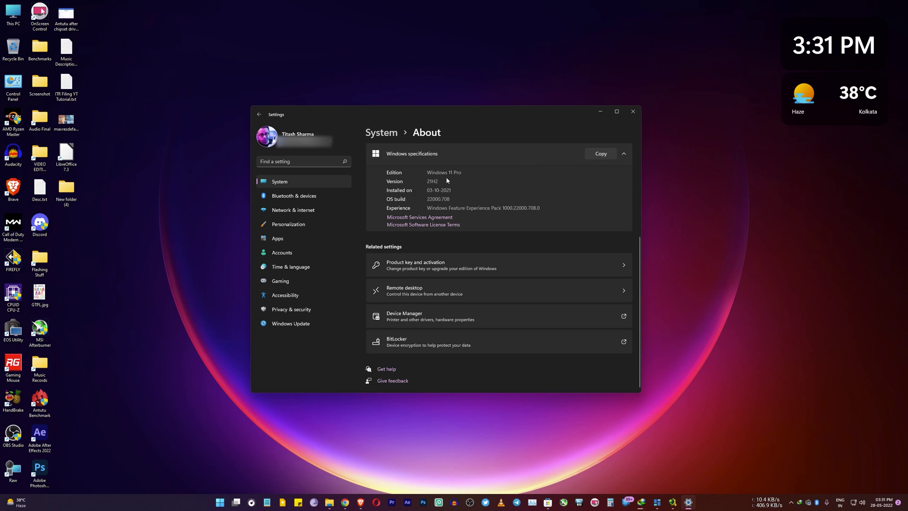
pyautogui.click(601, 112)
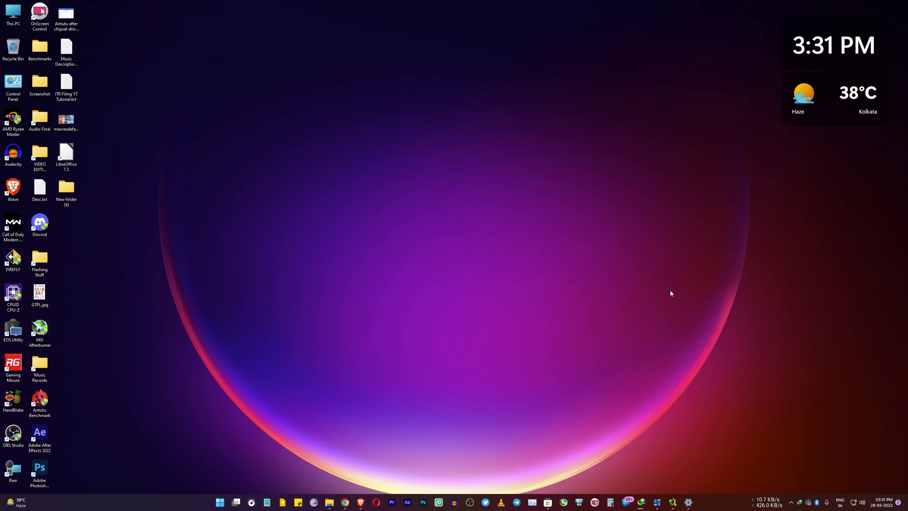
# Inspect the taskbar network speed monitor's options and compare its readings with the active file download
pyautogui.moveTo(765, 501)
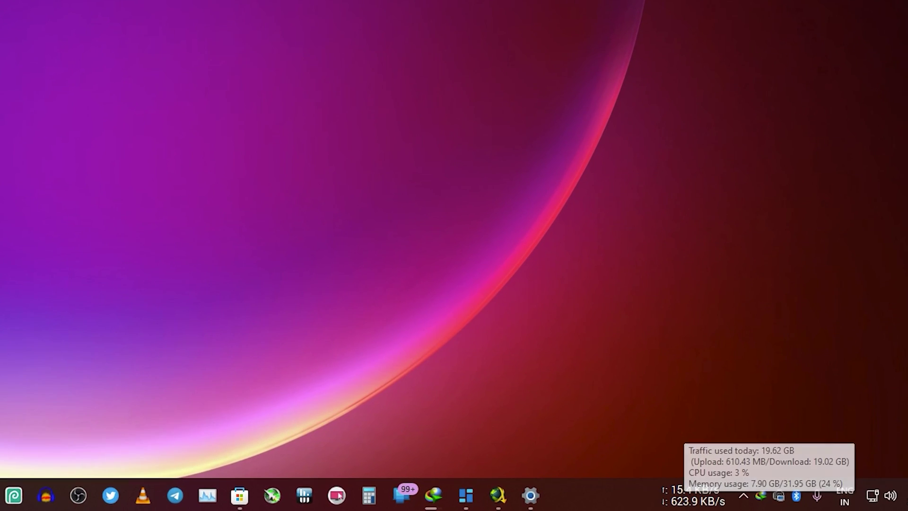
pyautogui.rightClick(684, 503)
pyautogui.click(713, 410)
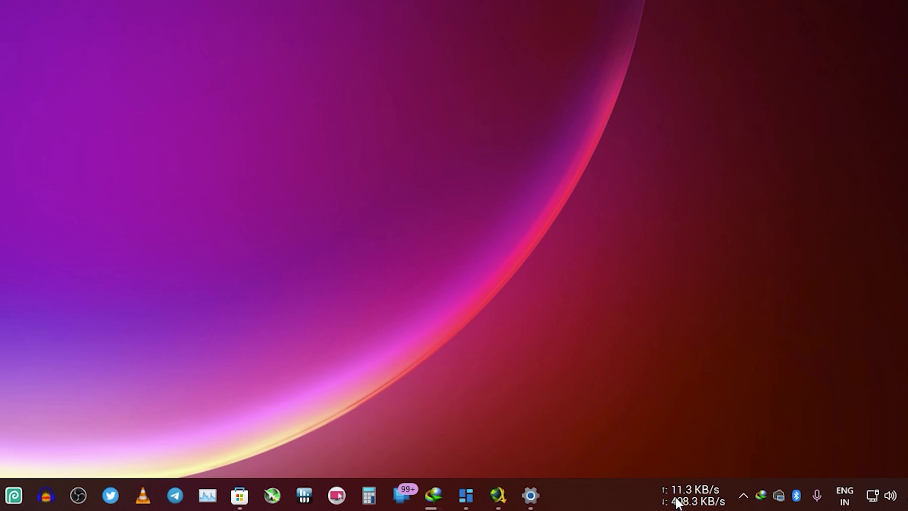
pyautogui.click(433, 494)
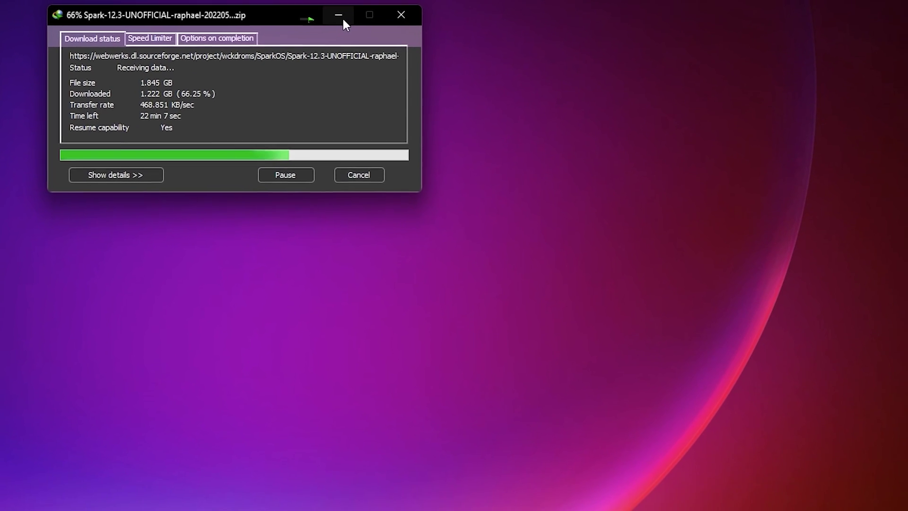
pyautogui.click(431, 96)
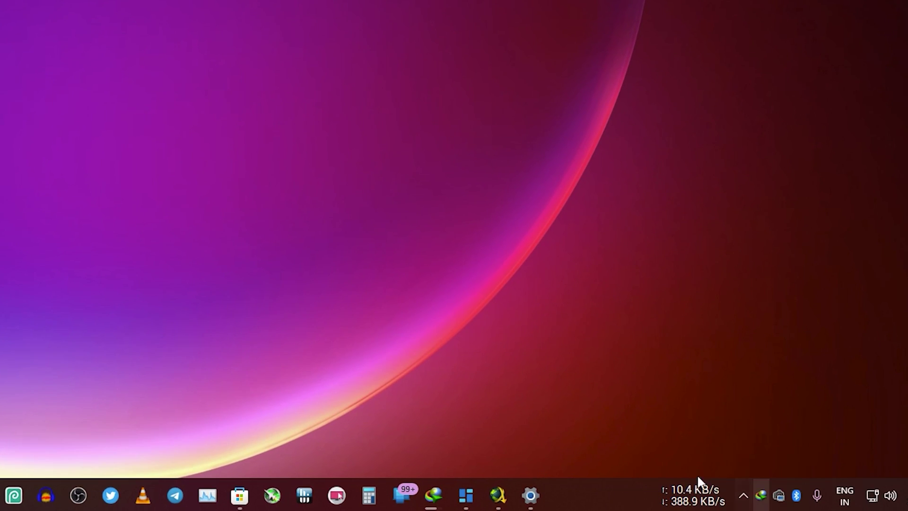
pyautogui.rightClick(688, 500)
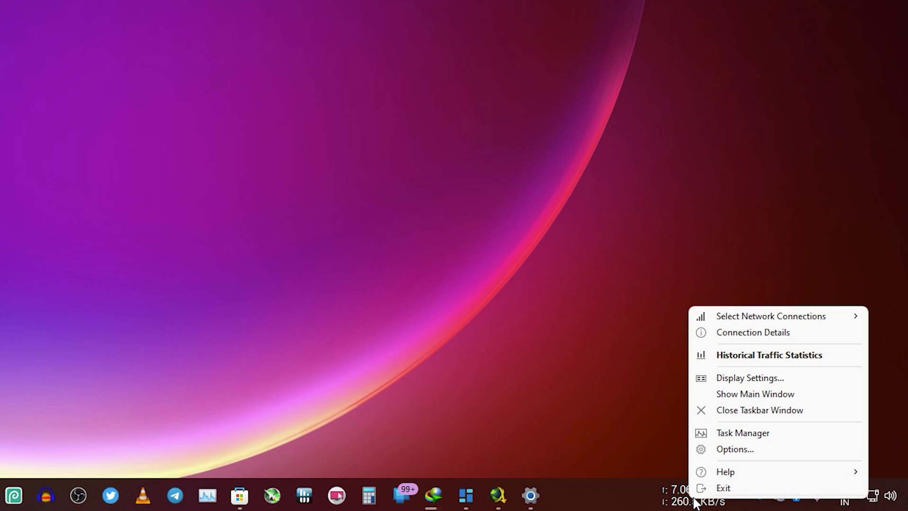
pyautogui.click(607, 371)
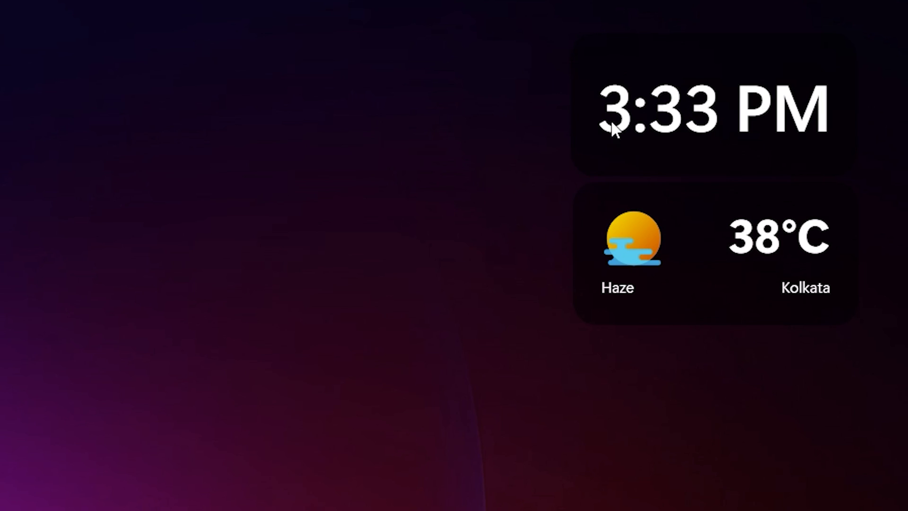
# Open the BeWidgets page in Microsoft Store and browse its screenshots
pyautogui.moveTo(651, 143); pyautogui.dragTo(770, 371)
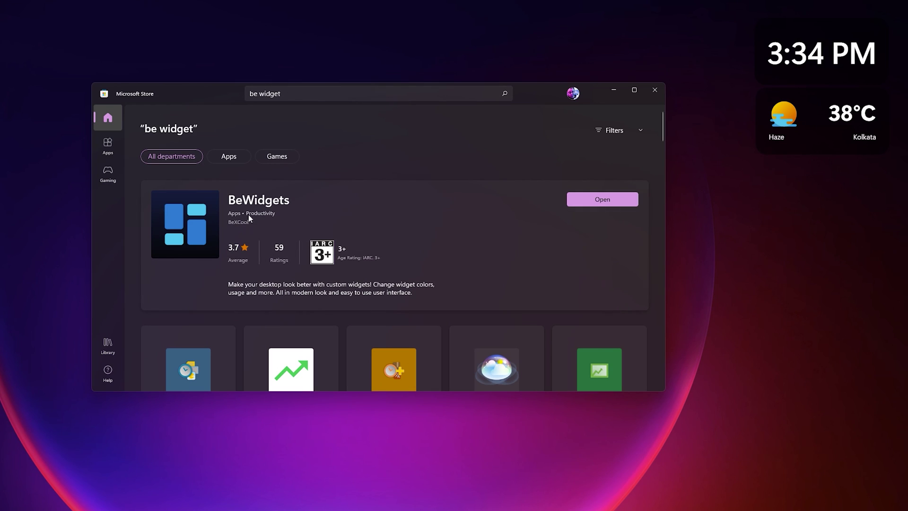
pyautogui.click(203, 218)
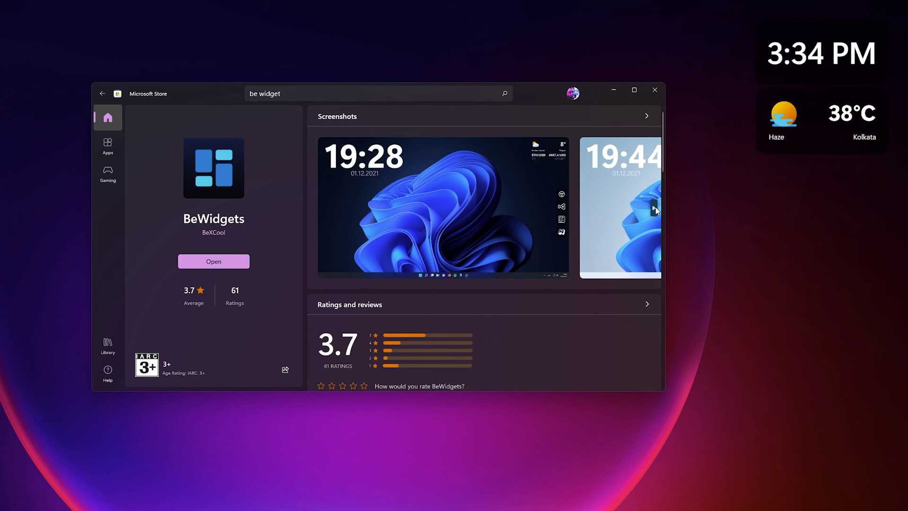
pyautogui.click(655, 208)
pyautogui.click(316, 208)
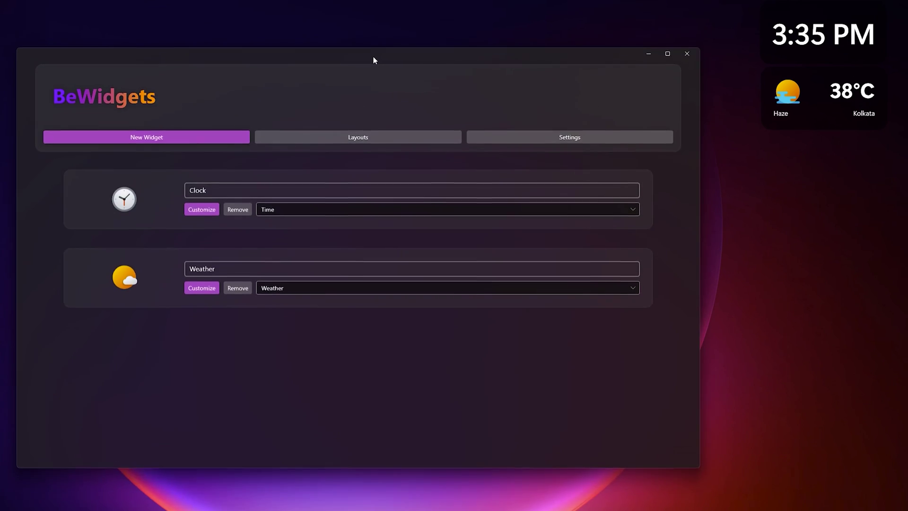
# Review the startup and notification preferences in the BeWidgets settings
pyautogui.moveTo(373, 60); pyautogui.dragTo(376, 72)
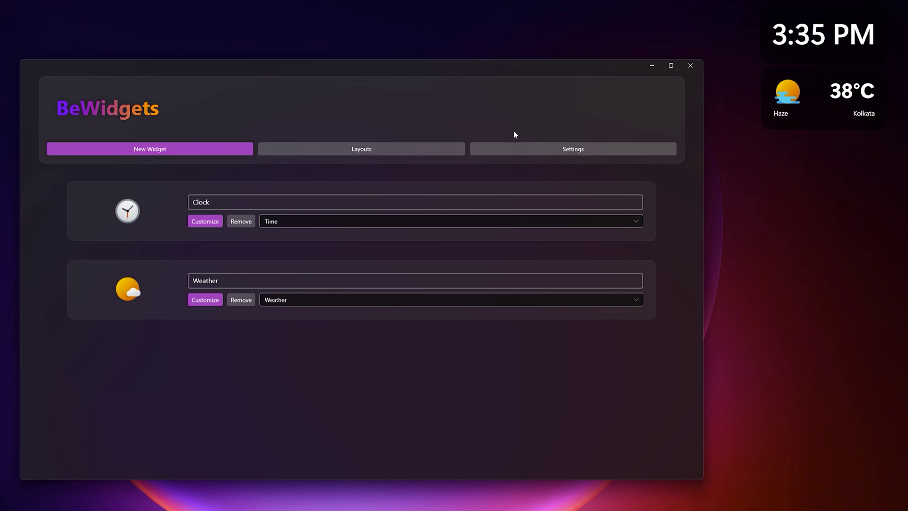
pyautogui.click(570, 151)
pyautogui.click(240, 256)
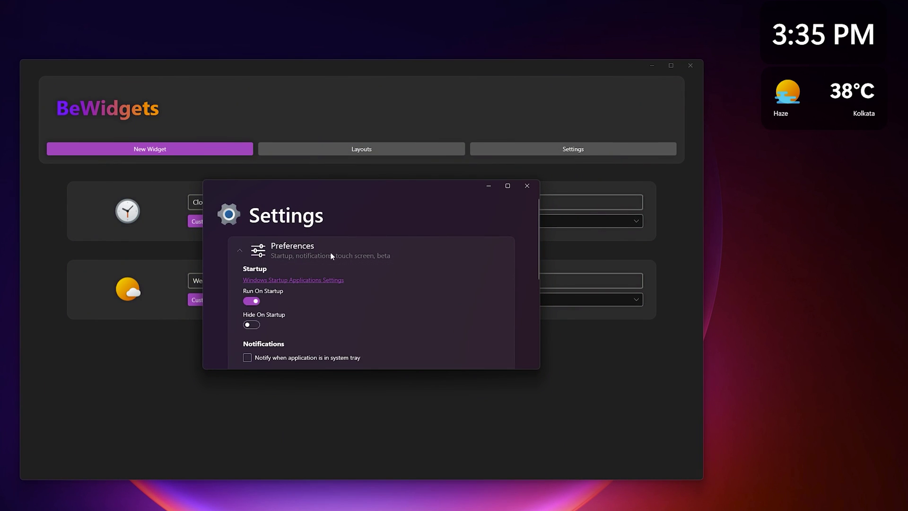
pyautogui.scroll(-5, 393, 255)
pyautogui.hotkey('alt', 'F4')
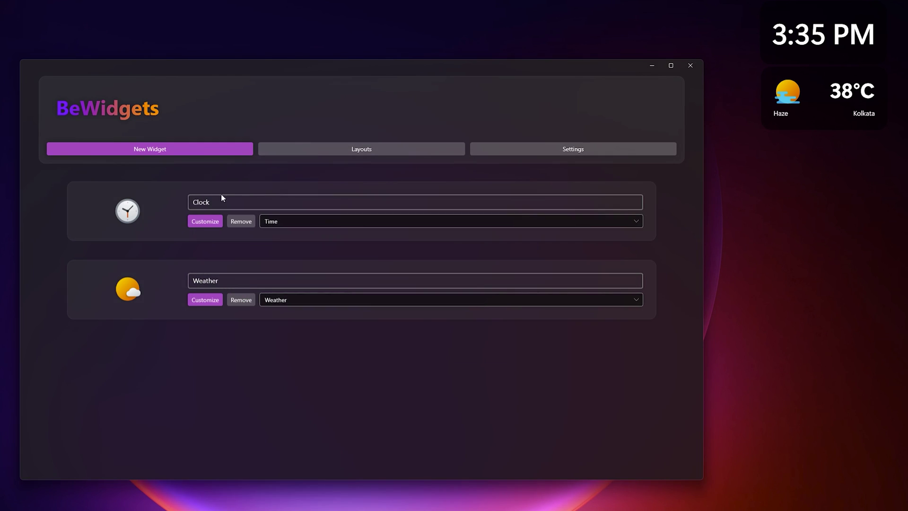
# Create a new widget and name it ABCD
pyautogui.click(160, 150)
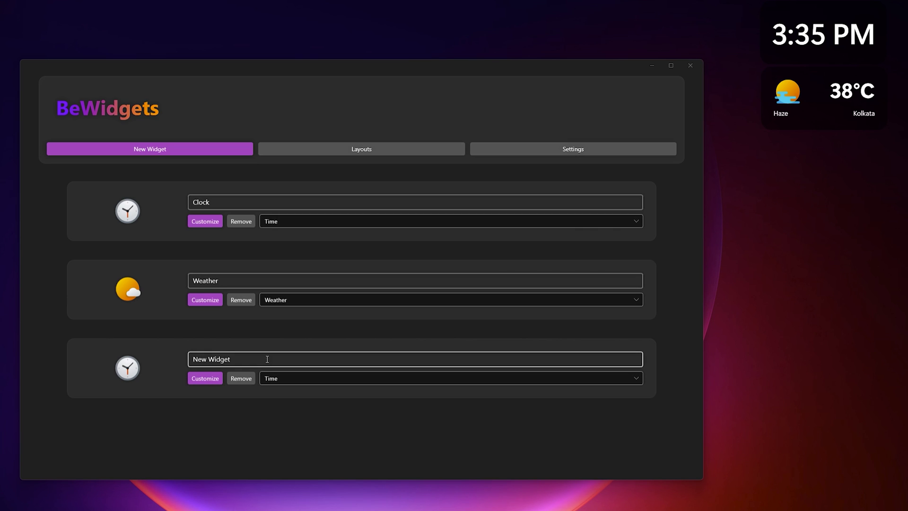
pyautogui.click(284, 356)
pyautogui.hotkey('ctrl', 'a')
pyautogui.write('AB')
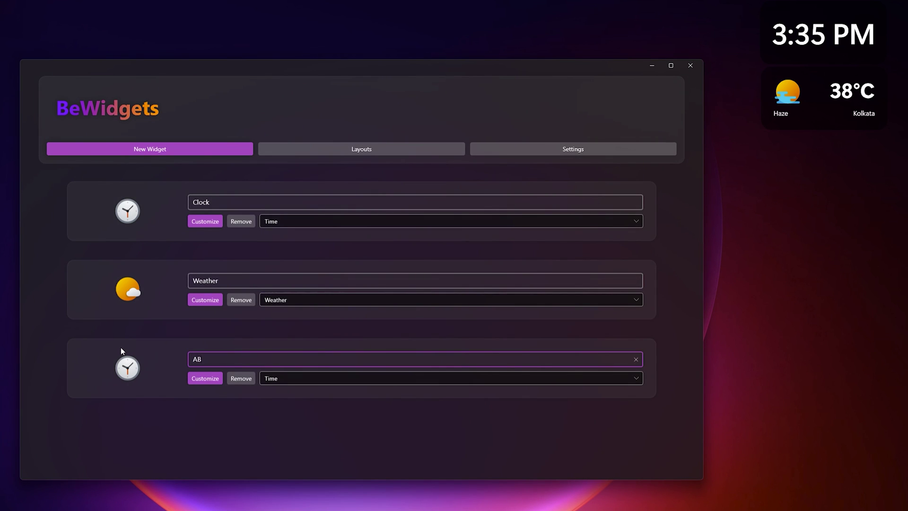
pyautogui.write('CD')
pyautogui.click(152, 420)
# Set the ABCD widget's type to App Shortcut and place it on the desktop just below the weather widget
pyautogui.click(263, 381)
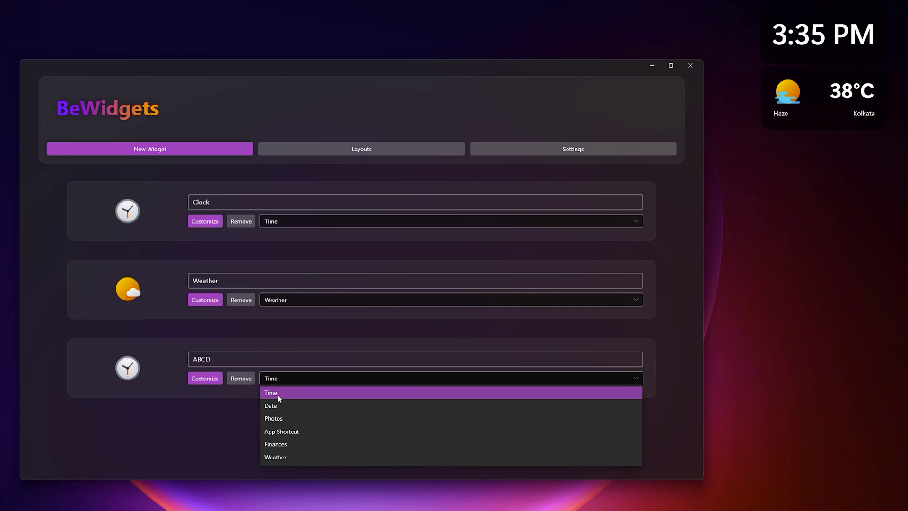
pyautogui.click(286, 434)
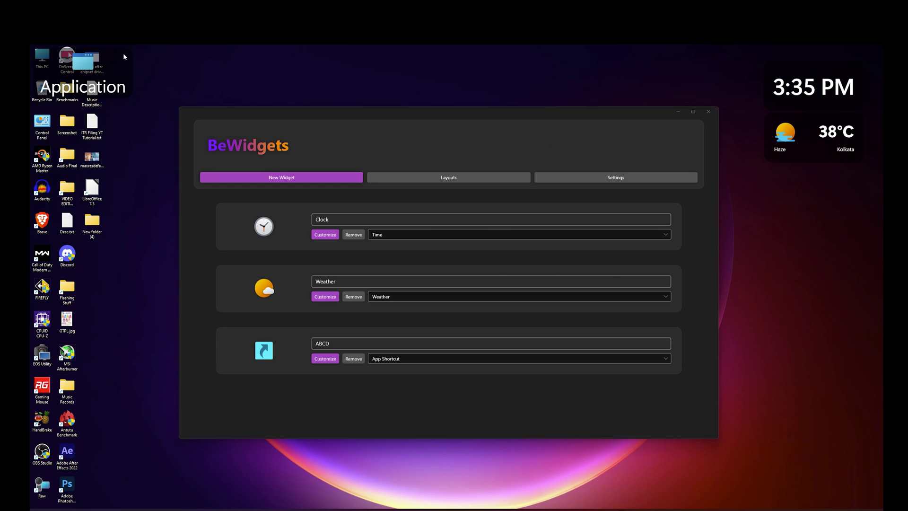
pyautogui.moveTo(82, 69); pyautogui.dragTo(818, 193)
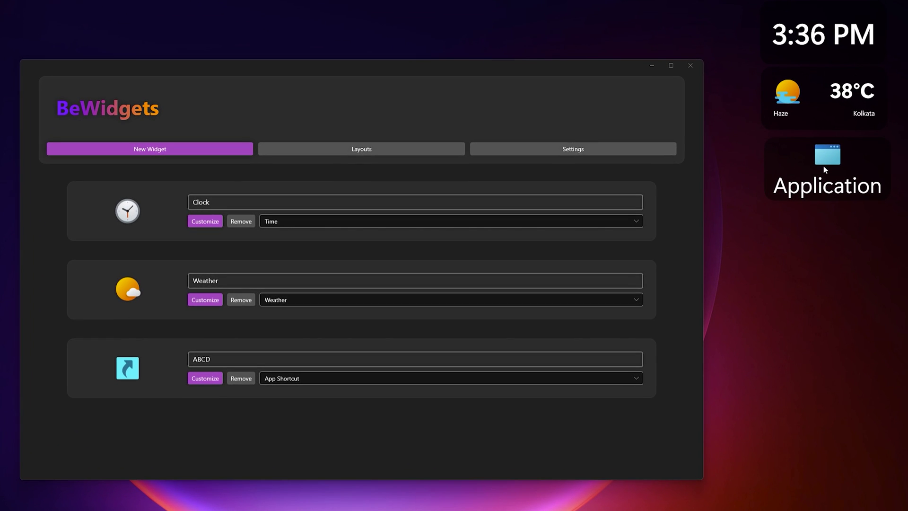
# Customize the ABCD widget to launch Audacity.exe from the Audacity program folder
pyautogui.click(206, 381)
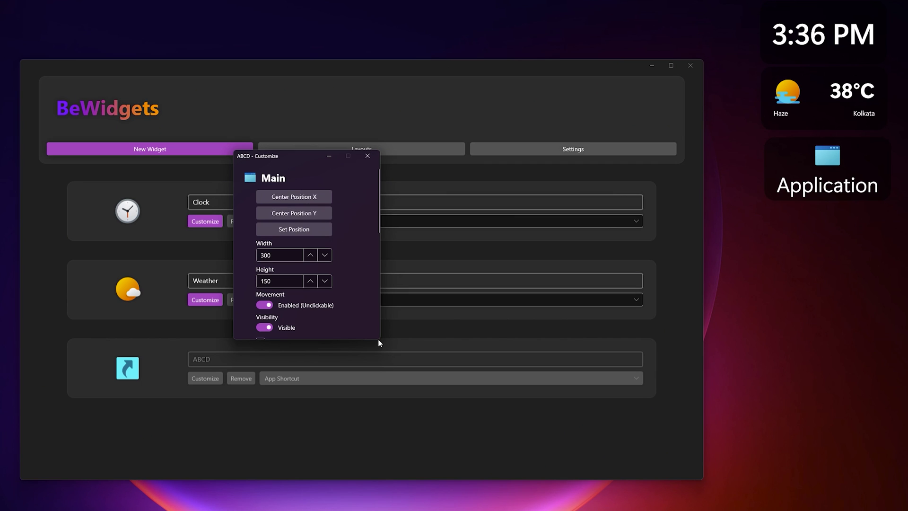
pyautogui.scroll(-5, 360, 246)
pyautogui.click(294, 178)
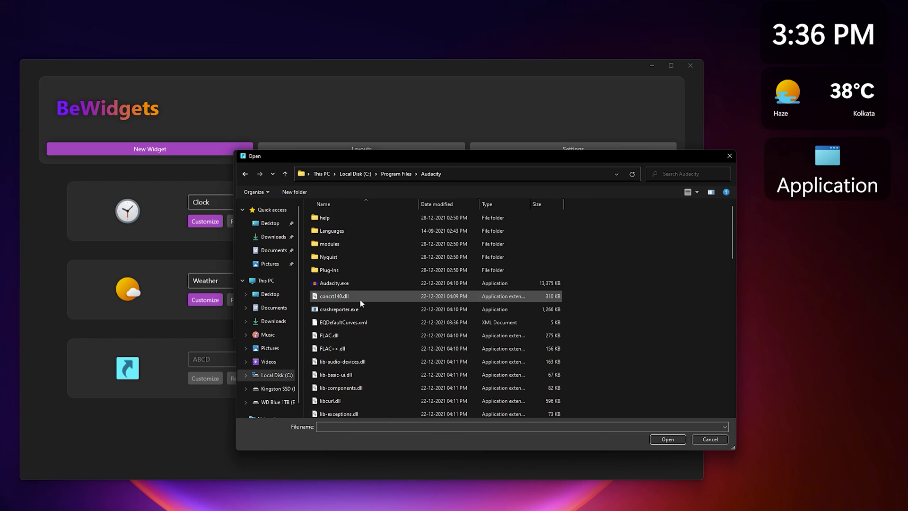
pyautogui.doubleClick(338, 286)
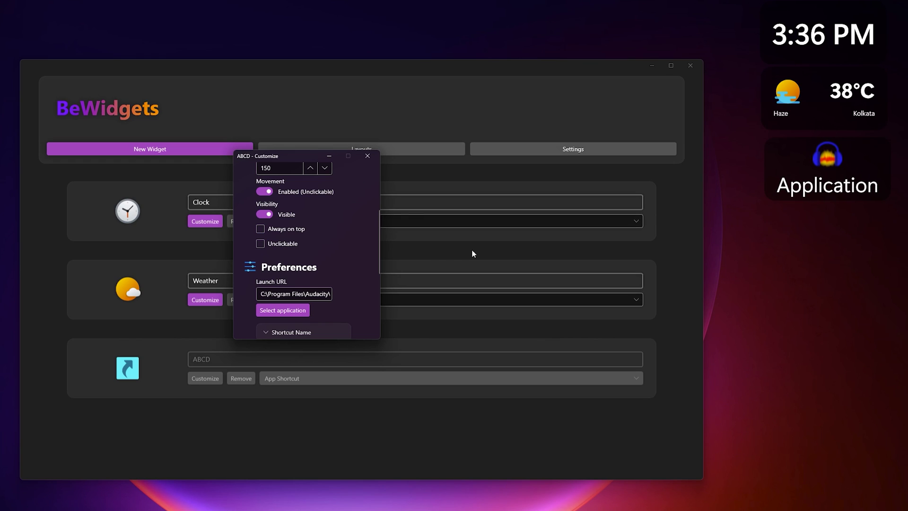
# Set the widget's shortcut name to Audacity
pyautogui.scroll(-2, 364, 267)
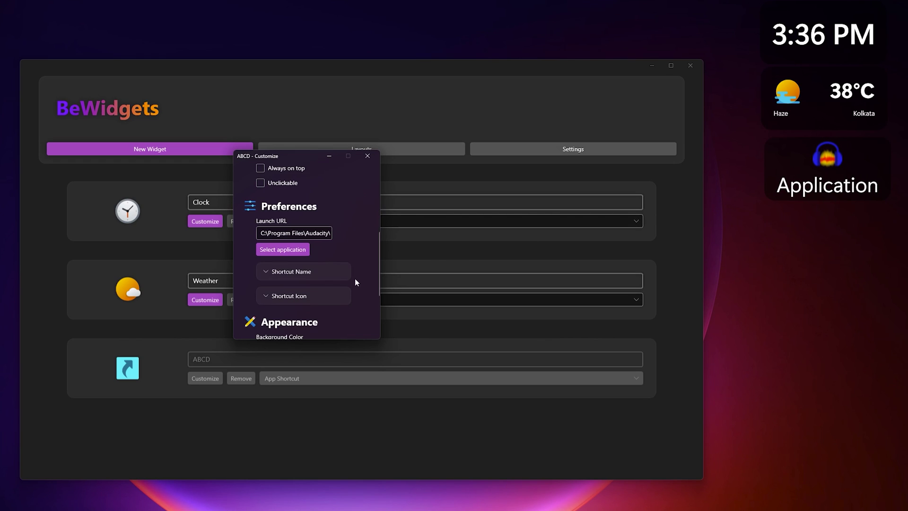
pyautogui.click(274, 273)
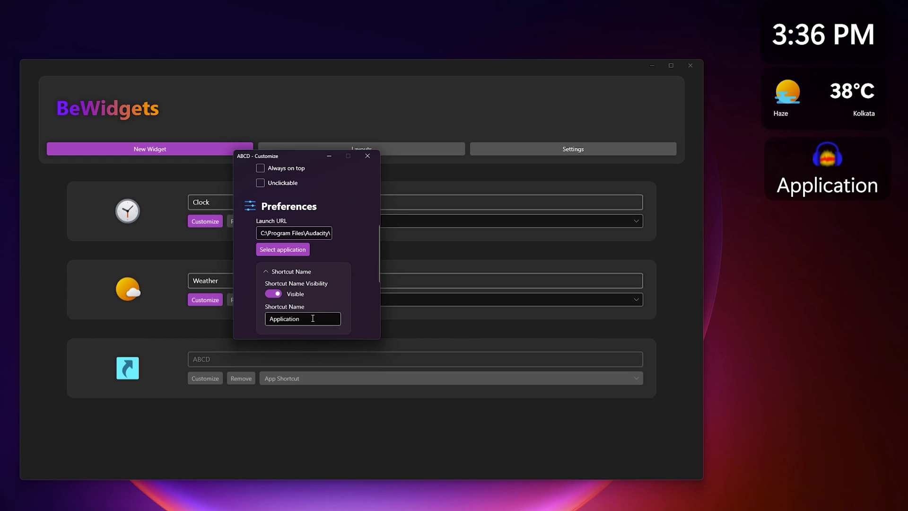
pyautogui.scroll(-2, 356, 270)
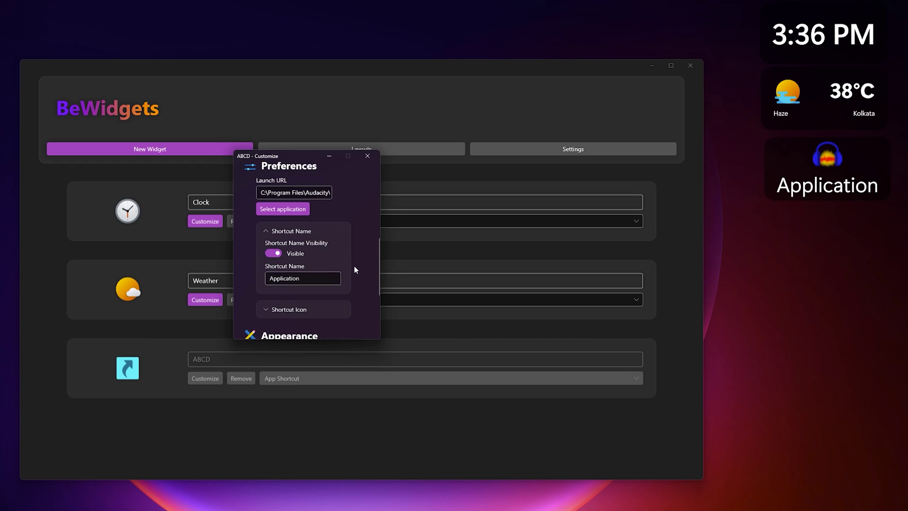
pyautogui.doubleClick(313, 280)
pyautogui.write('Audacity')
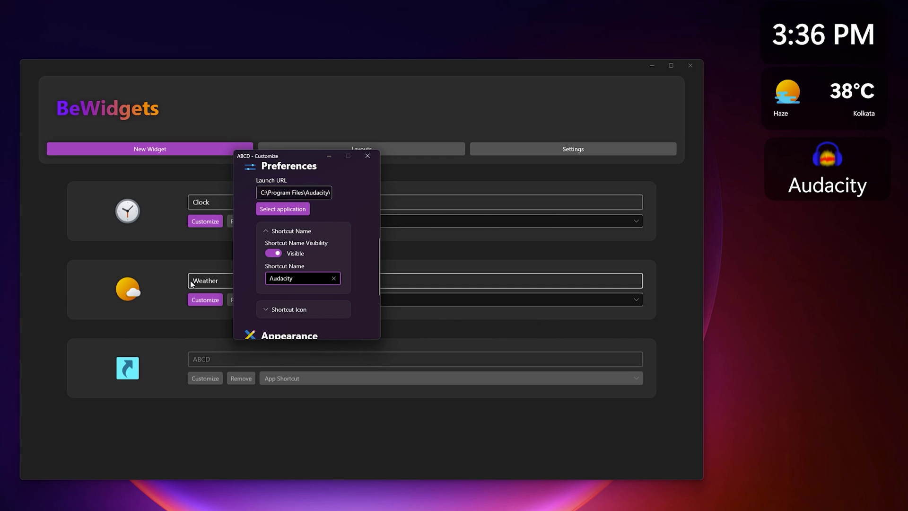
pyautogui.click(359, 209)
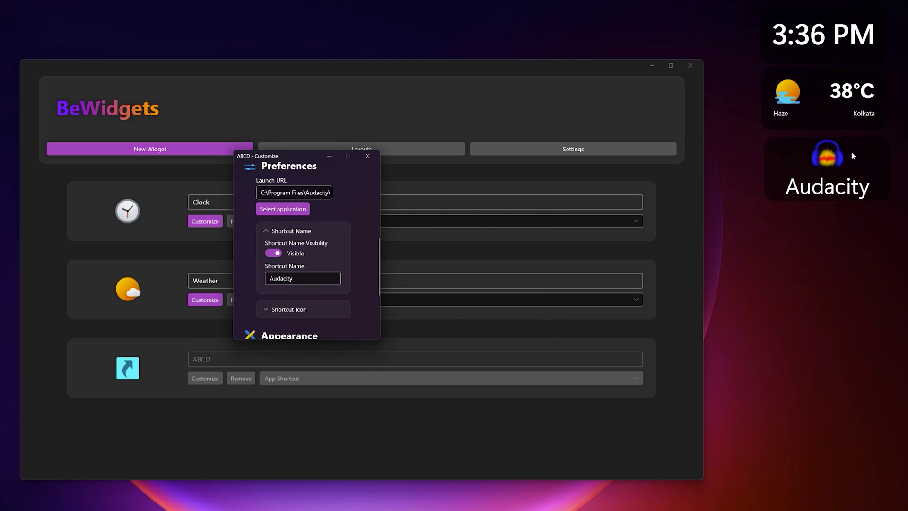
# Toggle the shortcut name's visibility on the widget, leaving it hidden
pyautogui.click(276, 253)
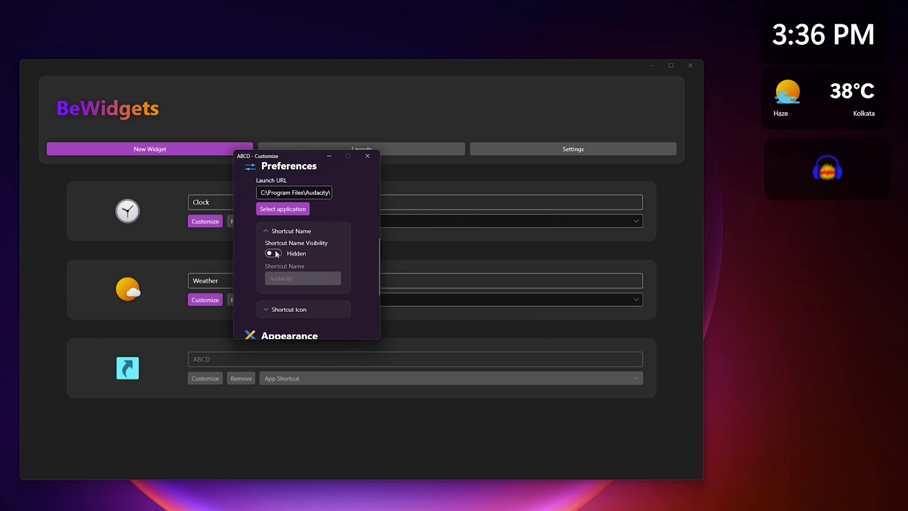
pyautogui.click(271, 253)
pyautogui.click(271, 254)
# Set the widget's background color to brownish red from the available colors
pyautogui.scroll(-5, 367, 250)
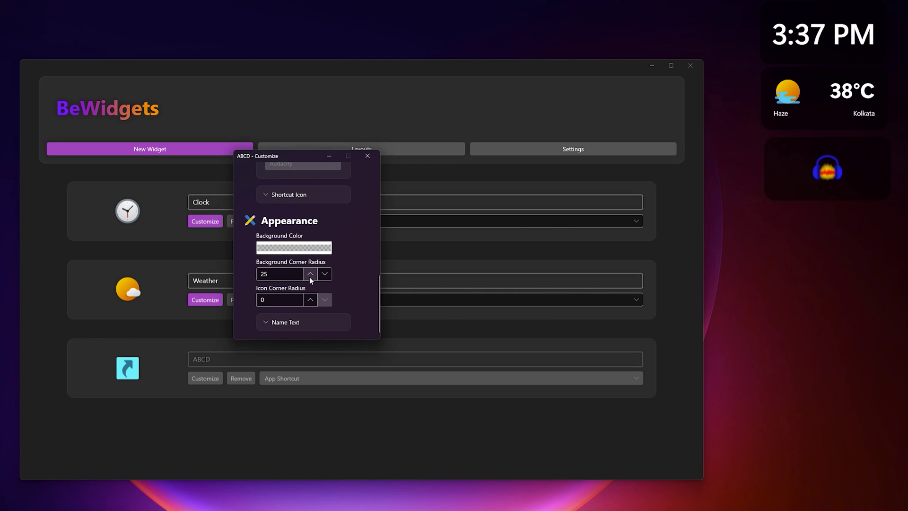
pyautogui.scroll(7, 357, 269)
pyautogui.scroll(-3, 340, 282)
pyautogui.scroll(-3, 339, 283)
pyautogui.click(309, 268)
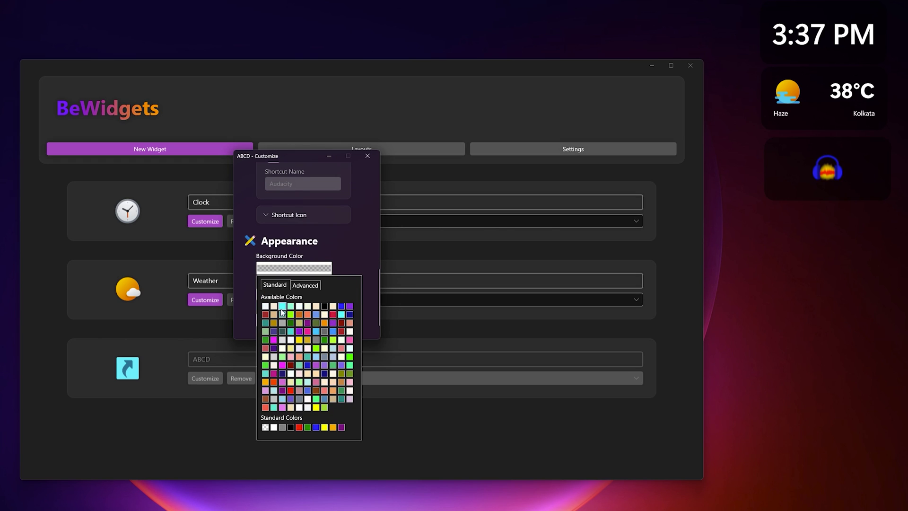
pyautogui.click(265, 314)
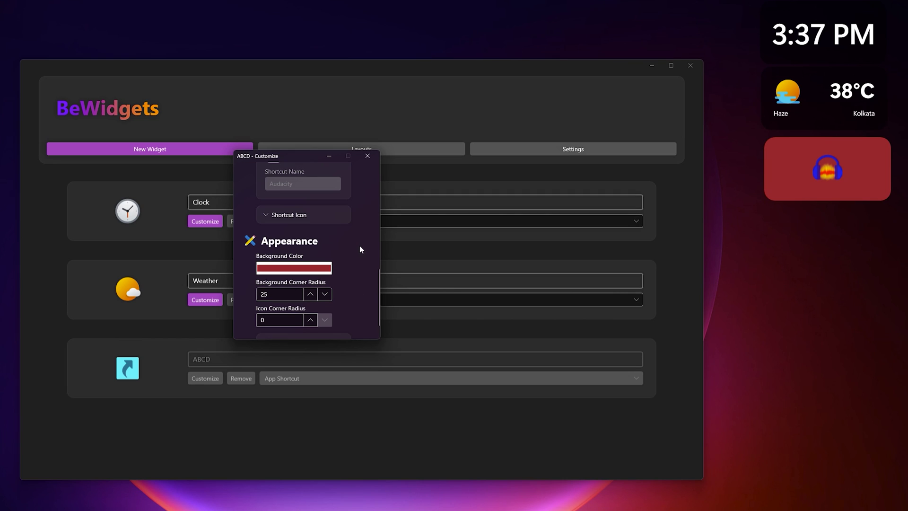
# Disable movement for the Audacity widget and test it as a launch shortcut
pyautogui.scroll(5, 360, 249)
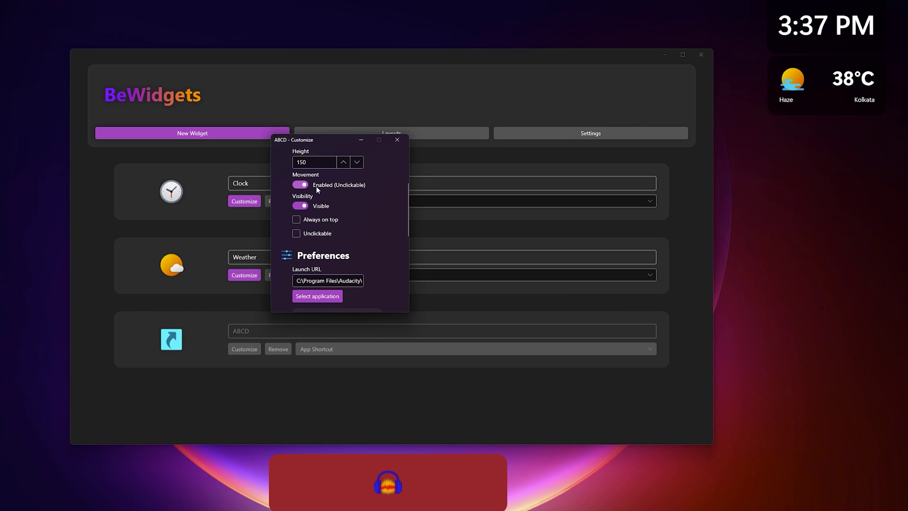
pyautogui.click(297, 185)
pyautogui.click(424, 498)
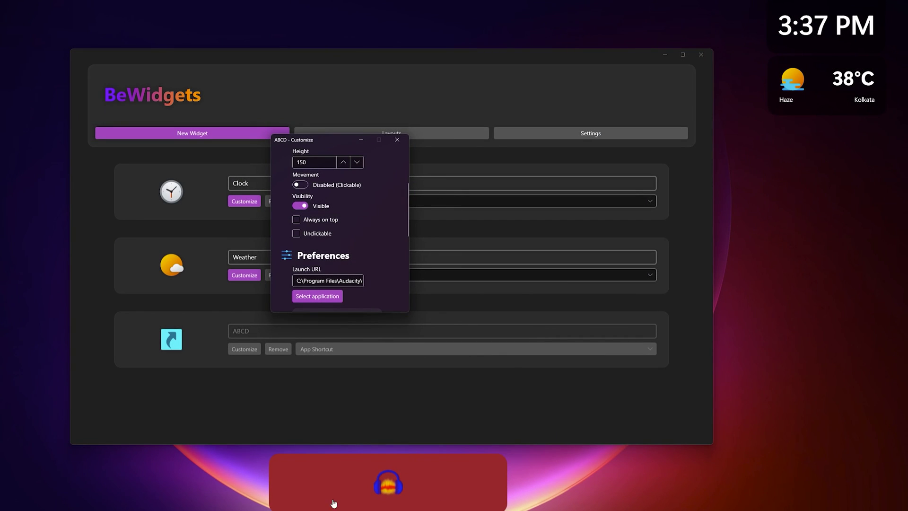
pyautogui.click(334, 502)
pyautogui.click(320, 478)
# Switch the Audacity widget's visibility off and on, and try its always-on-top option against a Brave browser window
pyautogui.click(303, 205)
pyautogui.click(302, 206)
pyautogui.click(314, 222)
pyautogui.click(308, 495)
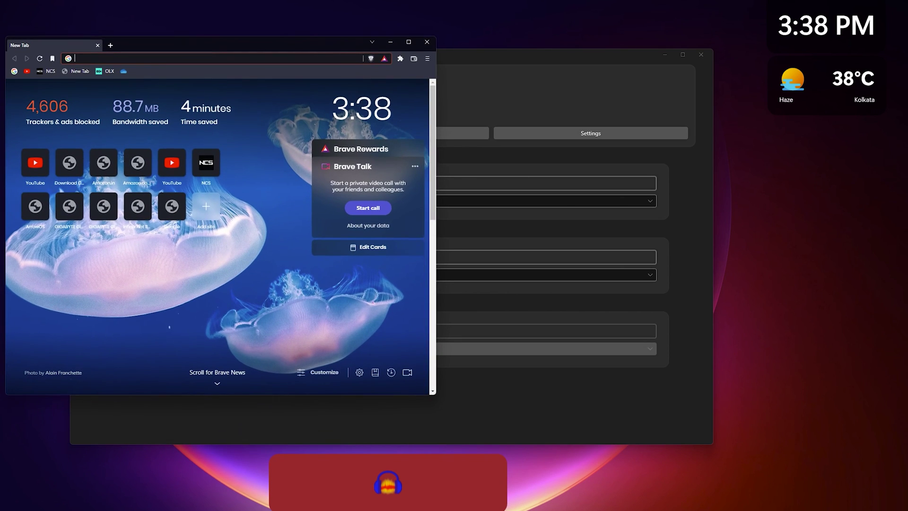
pyautogui.moveTo(250, 47); pyautogui.dragTo(345, 49)
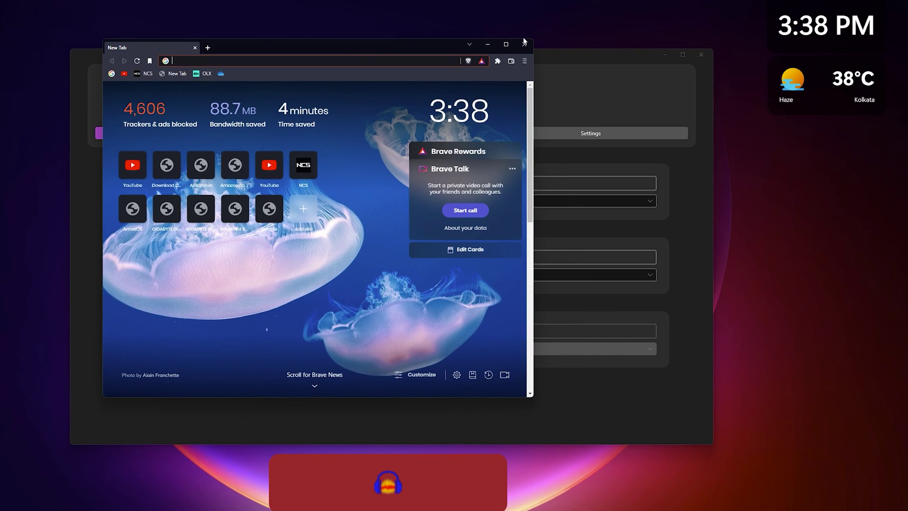
pyautogui.click(488, 43)
# Close the ABCD widget's customization window and delete the ABCD app shortcut widget
pyautogui.scroll(-5, 385, 218)
pyautogui.scroll(4, 386, 217)
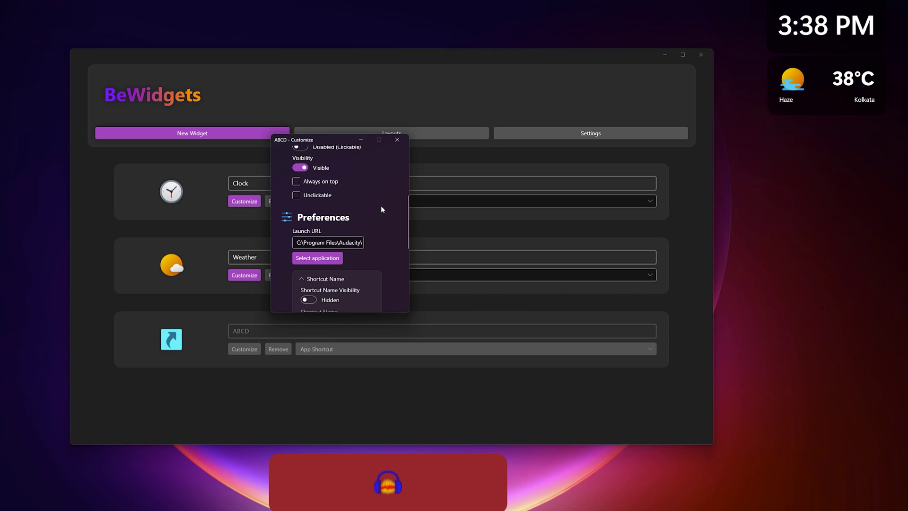
pyautogui.scroll(2, 381, 213)
pyautogui.scroll(2, 362, 249)
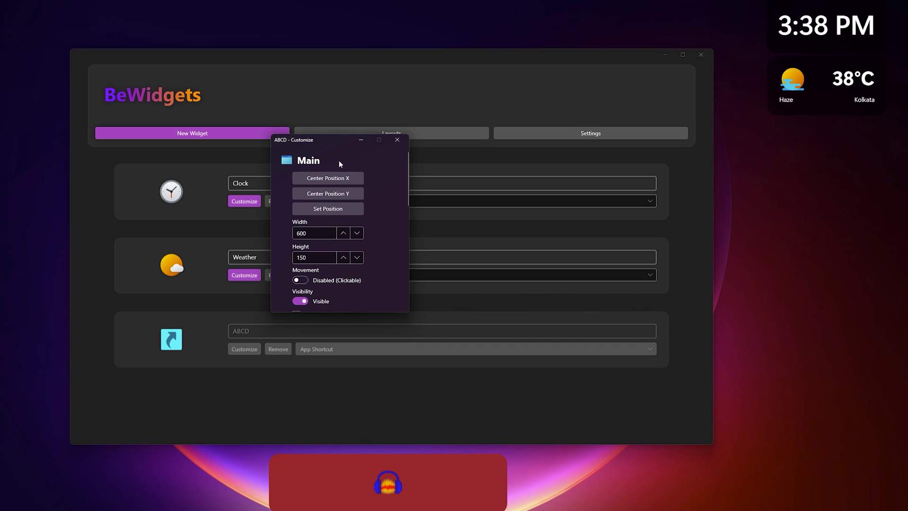
pyautogui.click(397, 140)
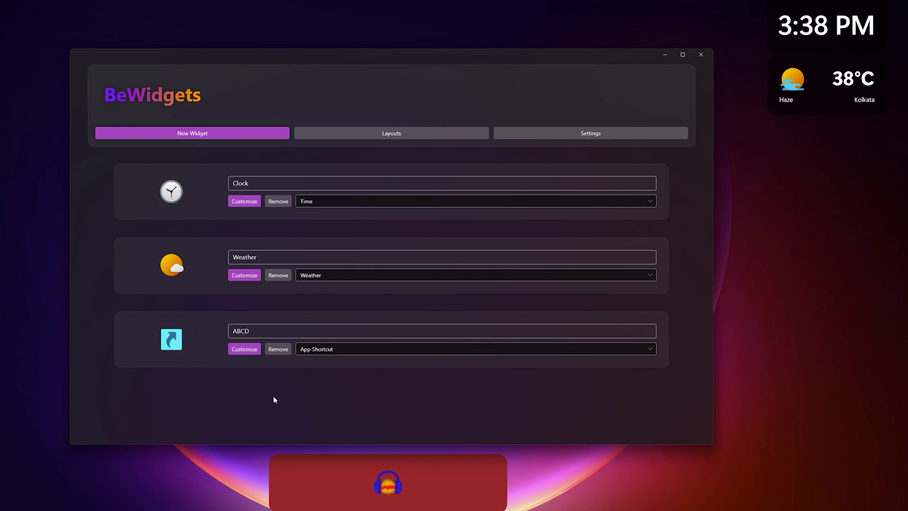
pyautogui.click(283, 348)
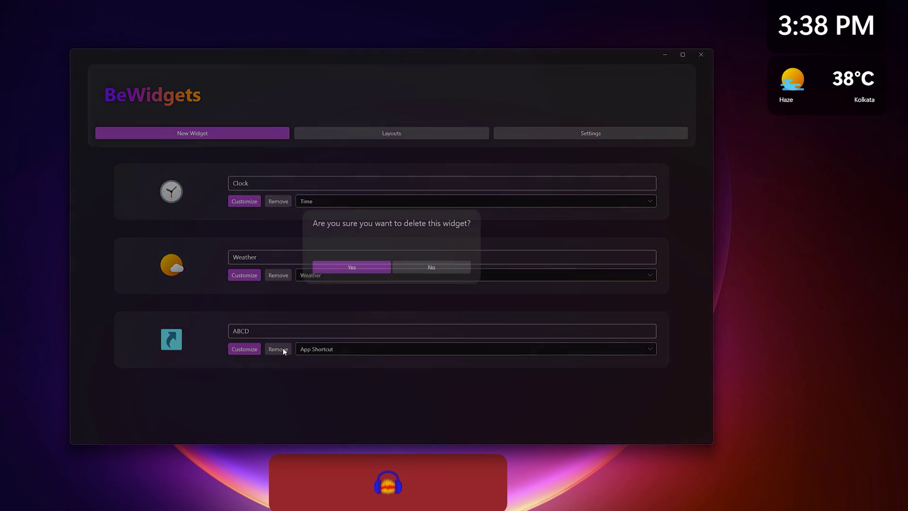
pyautogui.click(351, 266)
# Set the Weather widget's background color to dark blue from the available colors
pyautogui.click(244, 276)
pyautogui.scroll(-2, 130, 192)
pyautogui.scroll(-6, 128, 189)
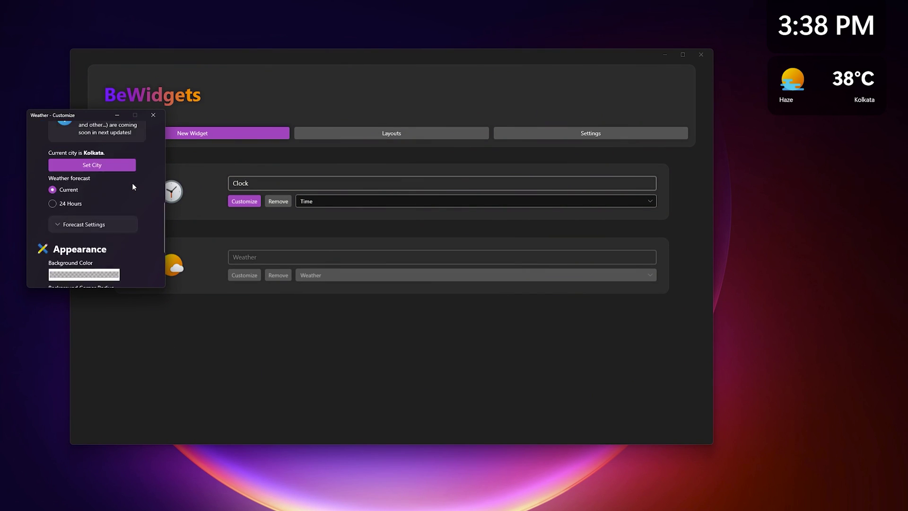
pyautogui.scroll(1, 132, 186)
pyautogui.scroll(-5, 121, 197)
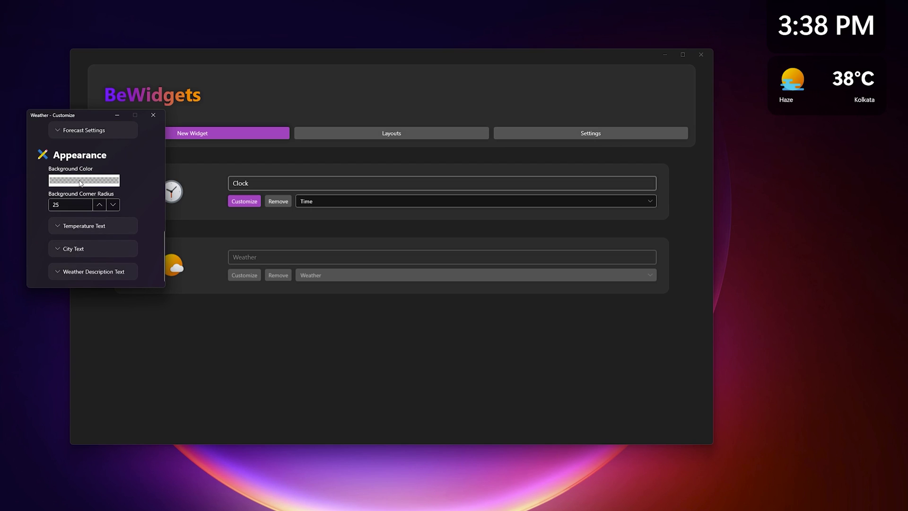
pyautogui.click(78, 180)
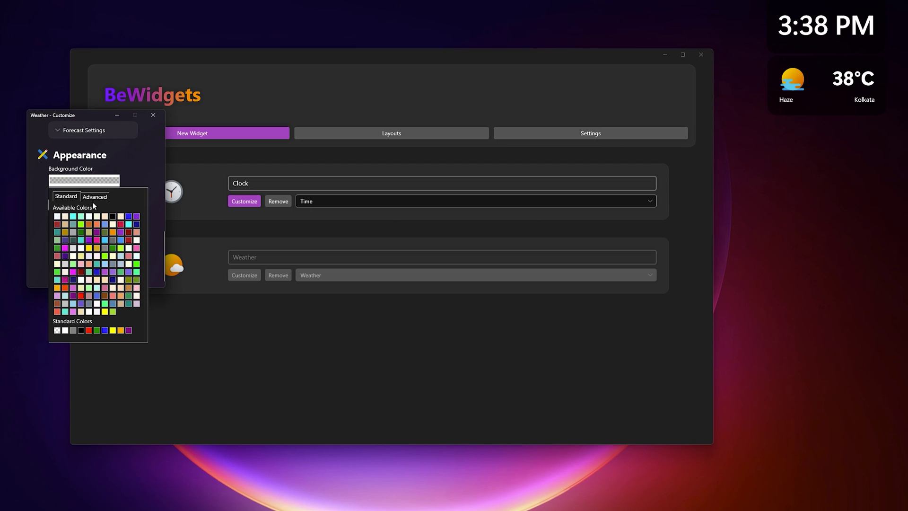
pyautogui.click(113, 280)
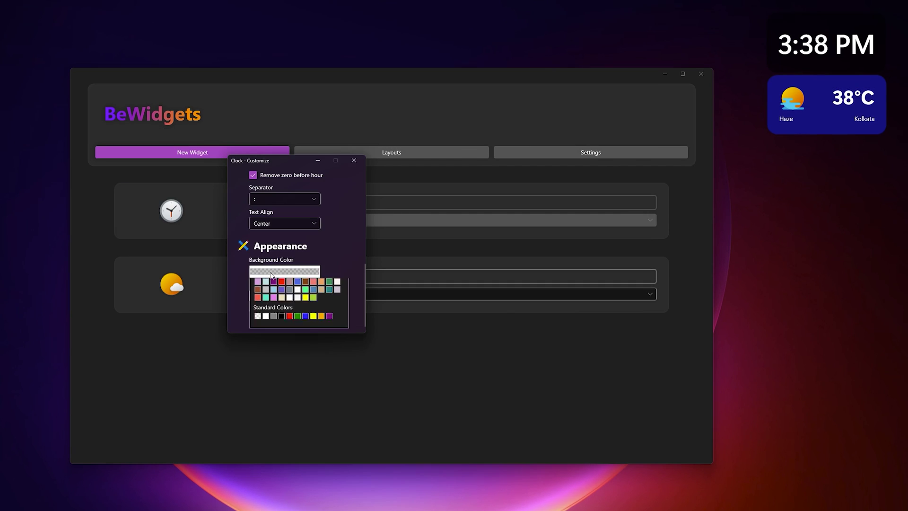
# Set the Clock widget's background color to dark red, close its customization window and open the layouts
pyautogui.click(274, 307)
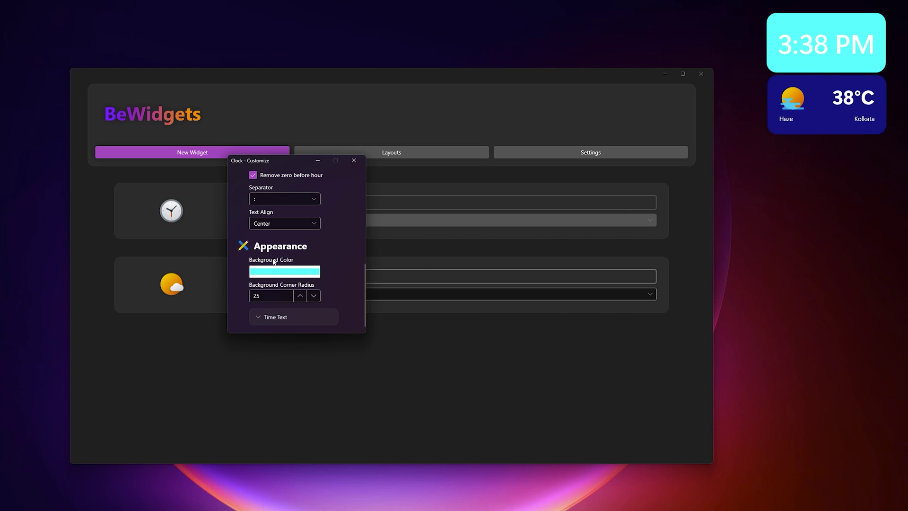
pyautogui.click(270, 276)
pyautogui.click(290, 372)
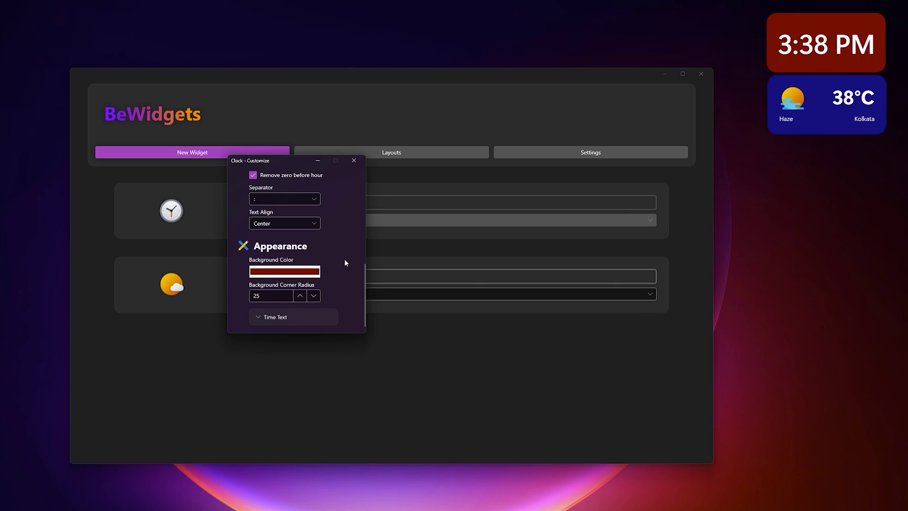
pyautogui.click(353, 160)
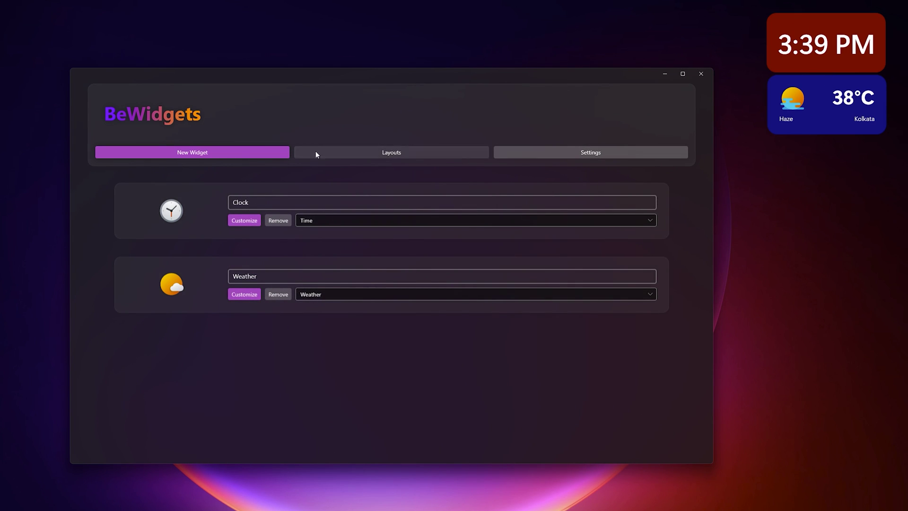
pyautogui.click(388, 147)
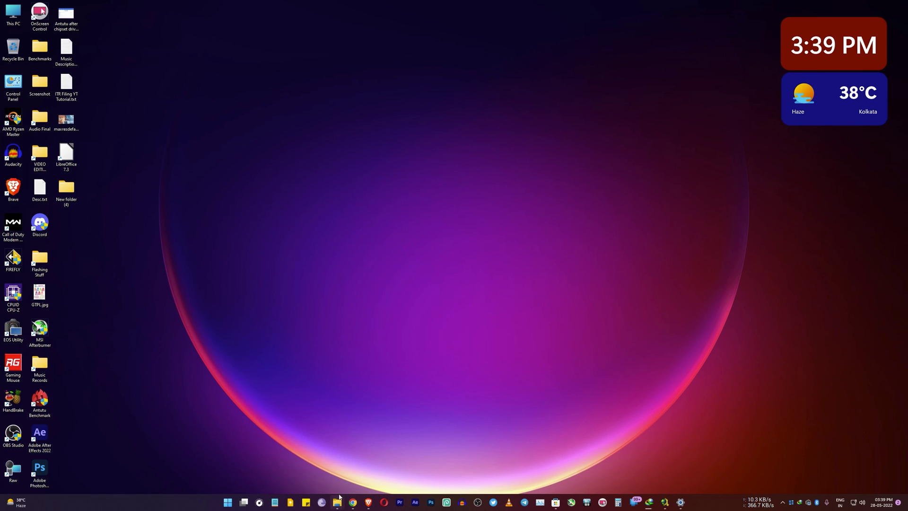
# Try to move the maxresdefault.jpg image icon on the desktop
pyautogui.moveTo(66, 120); pyautogui.dragTo(83, 129)
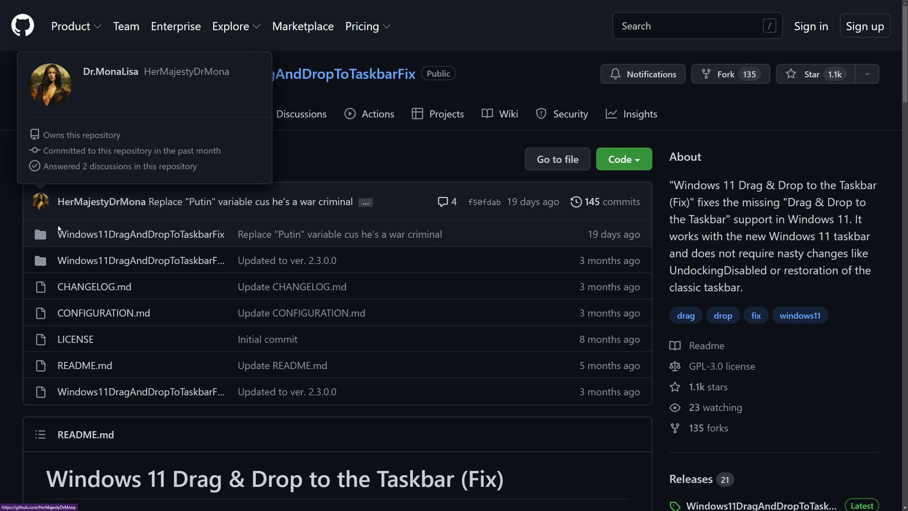
# Look through the Windows11DragAndDropToTaskbarFix repository on GitHub and open its latest release
pyautogui.scroll(-5, 188, 225)
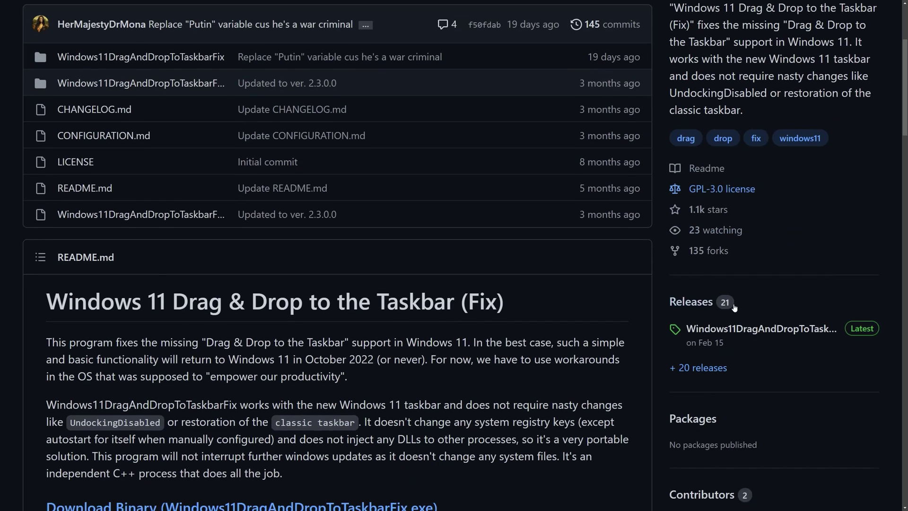
pyautogui.scroll(5, 167, 164)
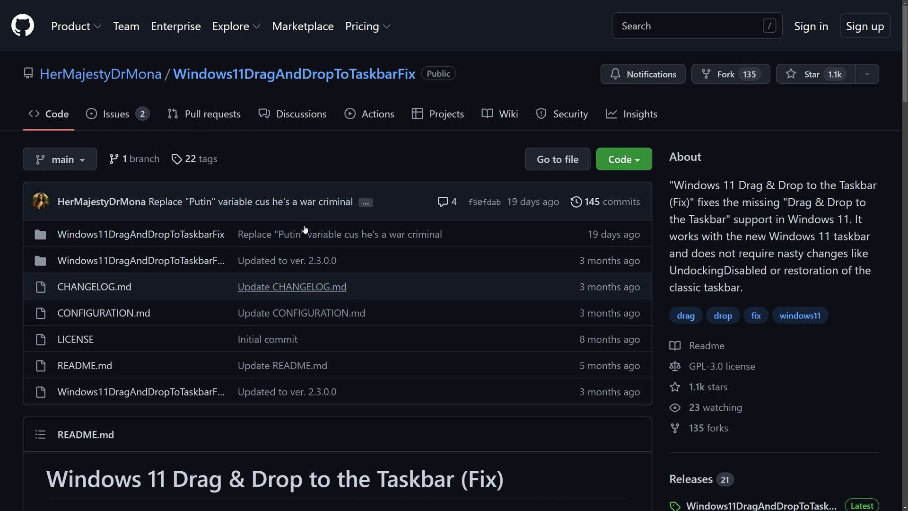
pyautogui.scroll(-1, 772, 401)
pyautogui.scroll(-6, 772, 402)
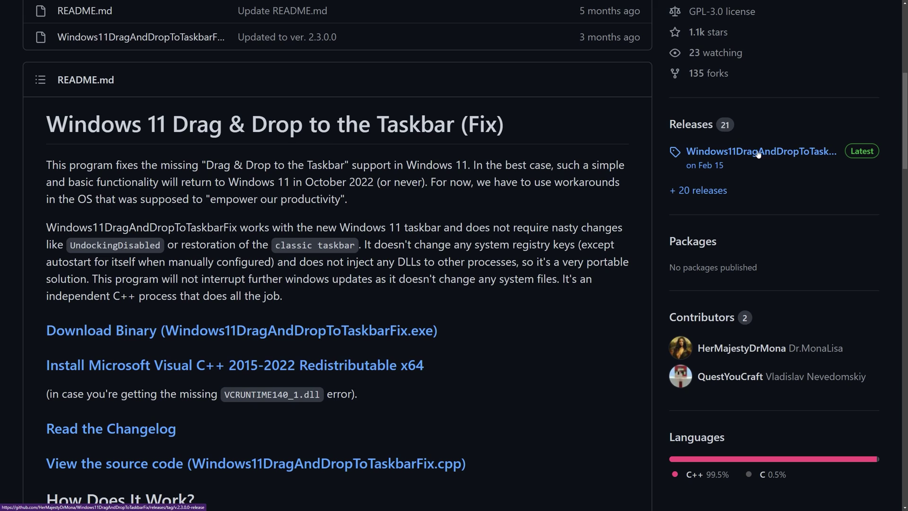
pyautogui.click(773, 155)
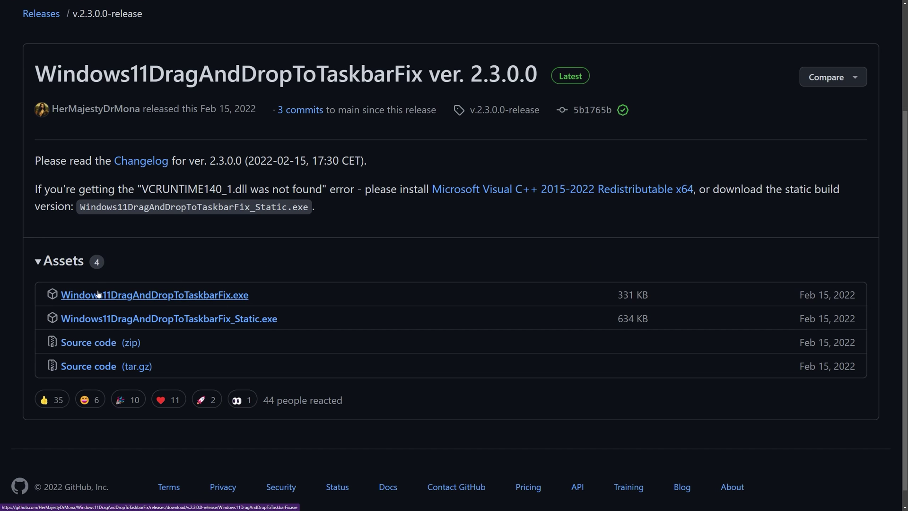
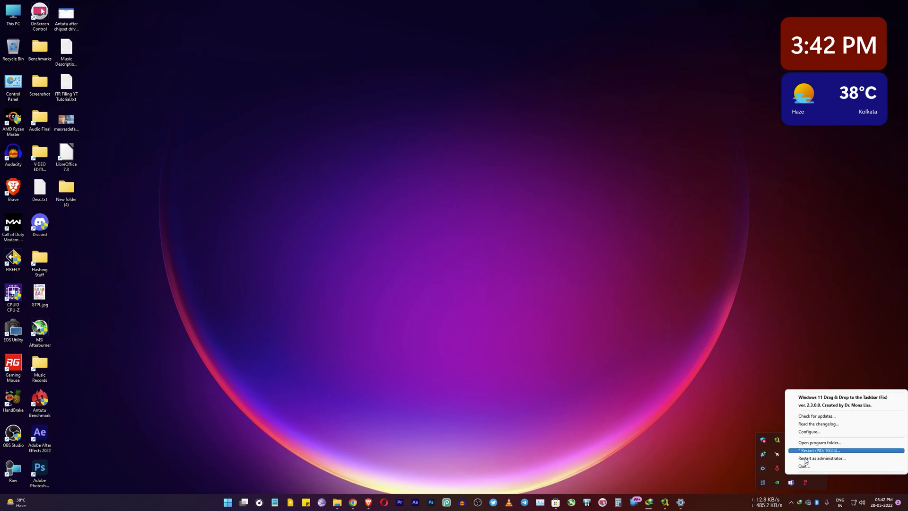
# Close the taskbar fix's tray menu and move maxresdefault.jpg from the desktop into New folder (4) by way of the taskbar
pyautogui.click(805, 455)
pyautogui.click(790, 502)
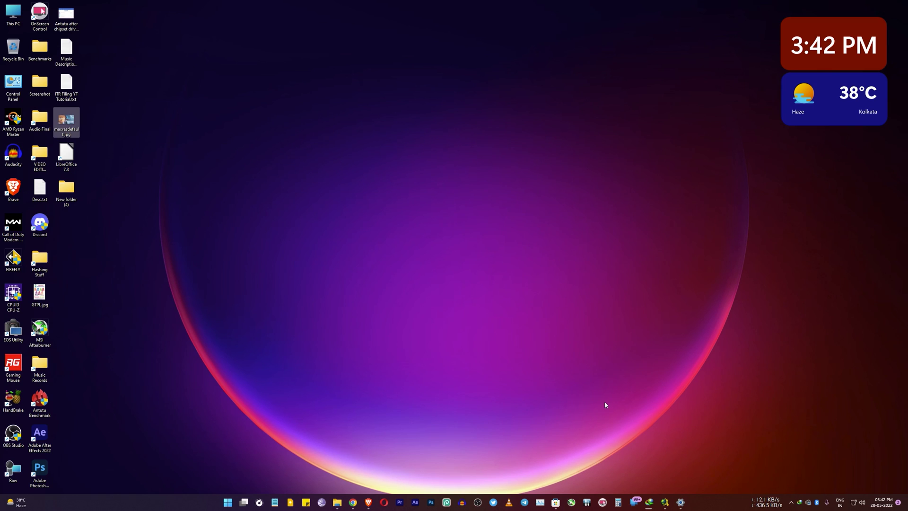
pyautogui.click(193, 252)
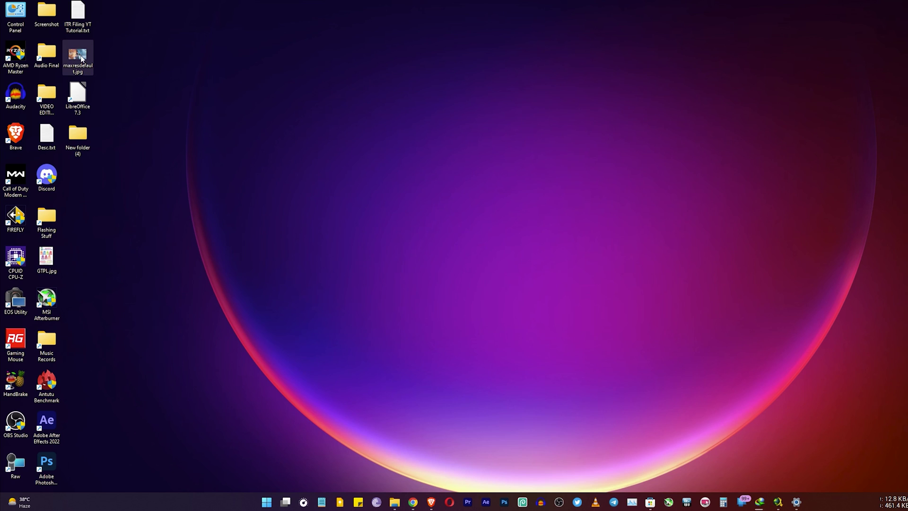
pyautogui.moveTo(81, 58); pyautogui.dragTo(376, 396)
pyautogui.moveTo(400, 485); pyautogui.dragTo(369, 127)
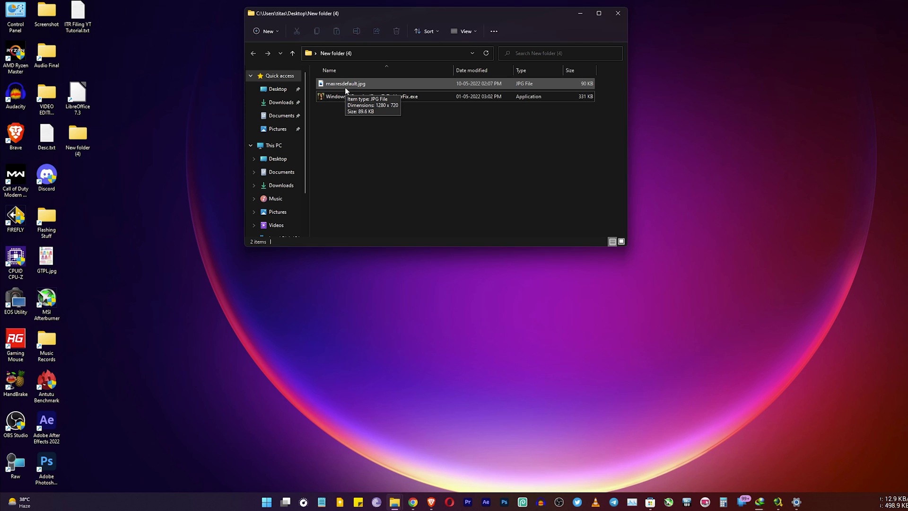
# Open Desktop in a new File Explorer window, move maxresdefault.jpg from New folder (4) back to the desktop, and close that window
pyautogui.rightClick(279, 89)
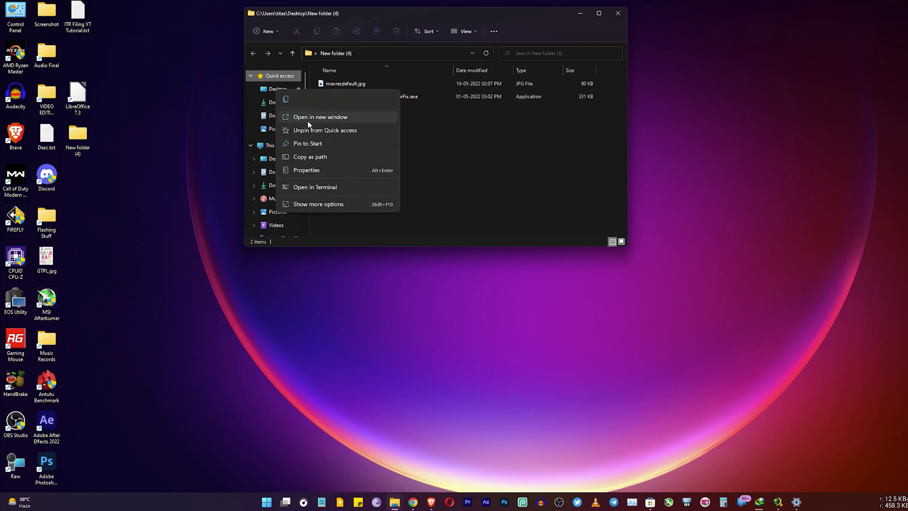
pyautogui.click(308, 121)
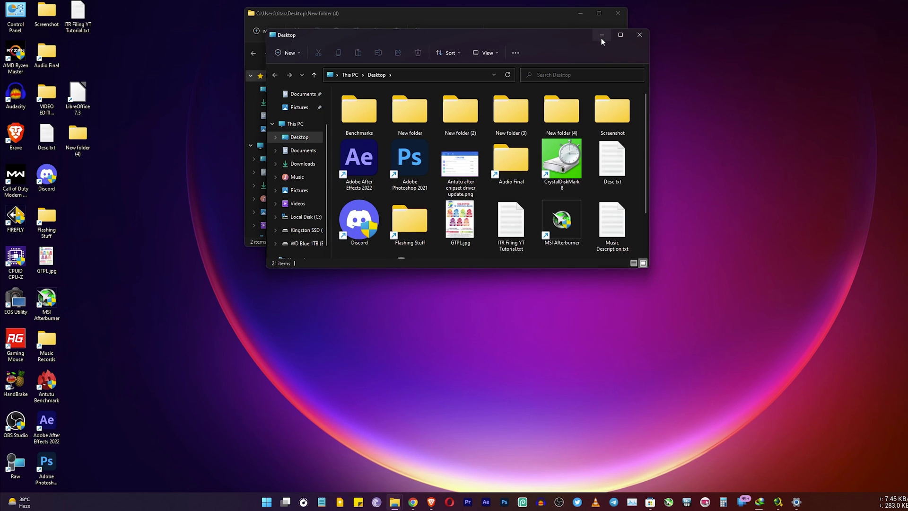
pyautogui.click(603, 36)
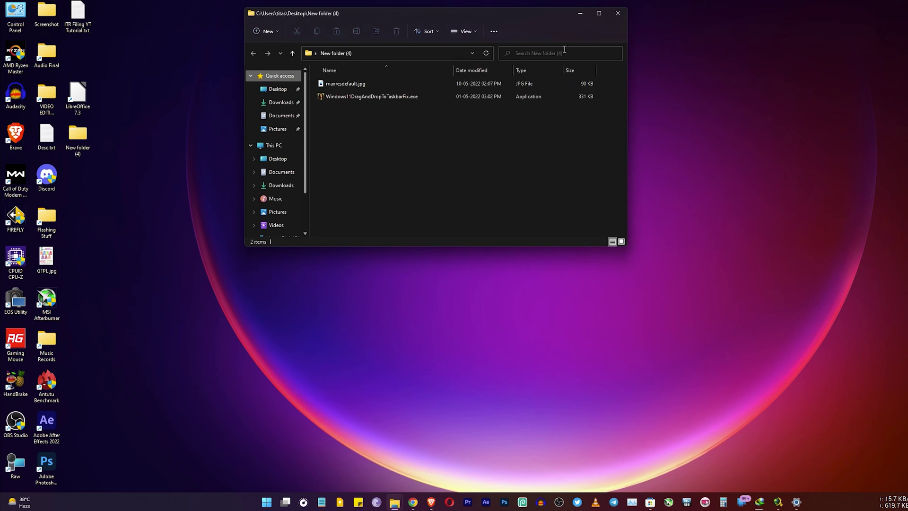
pyautogui.moveTo(342, 84); pyautogui.dragTo(536, 193)
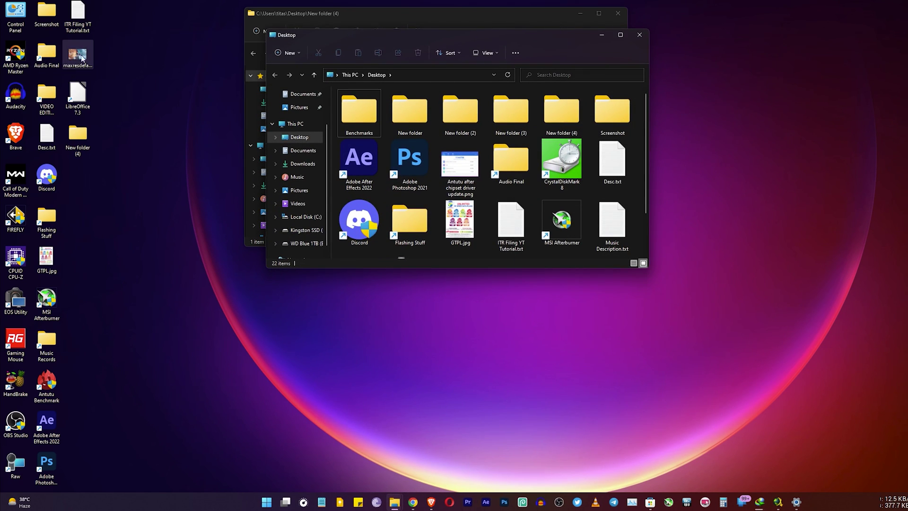
pyautogui.click(639, 35)
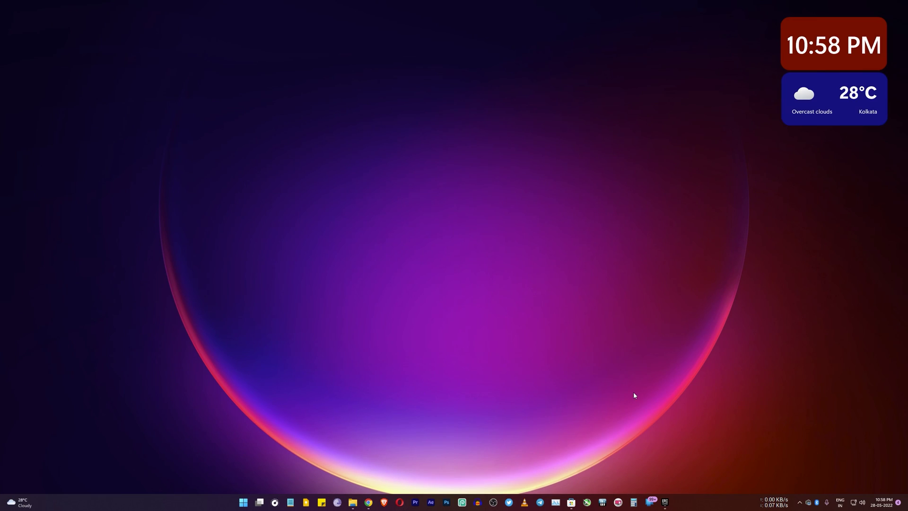
# Switch to Photopea by opening the Online Photo Editor search result, and leave full-screen view
pyautogui.click(461, 502)
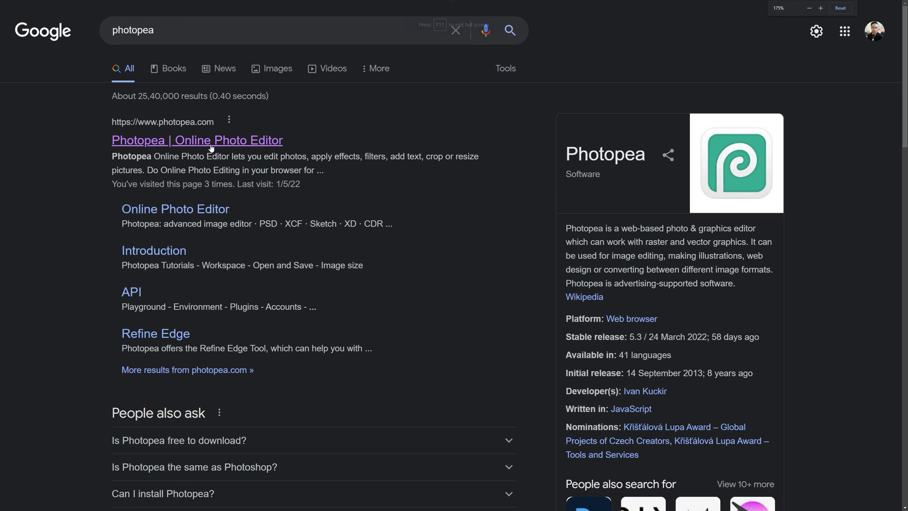
pyautogui.click(177, 140)
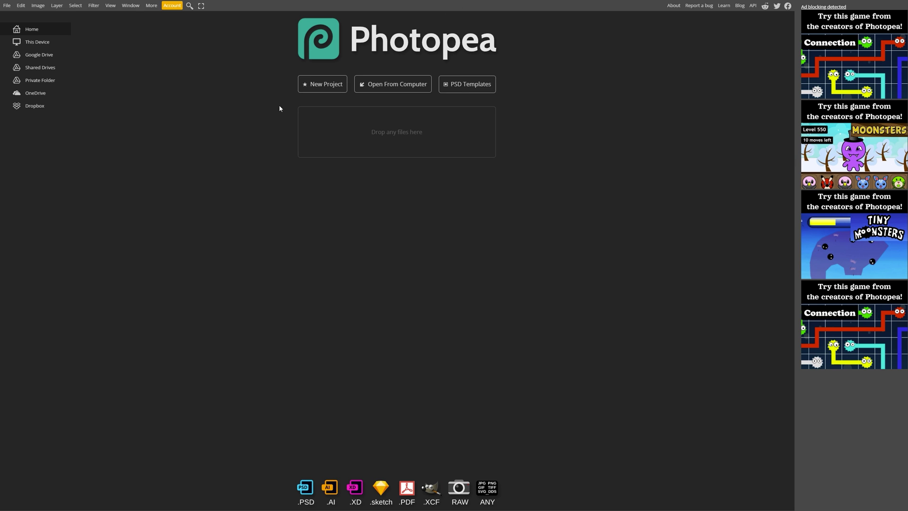
pyautogui.press('F11')
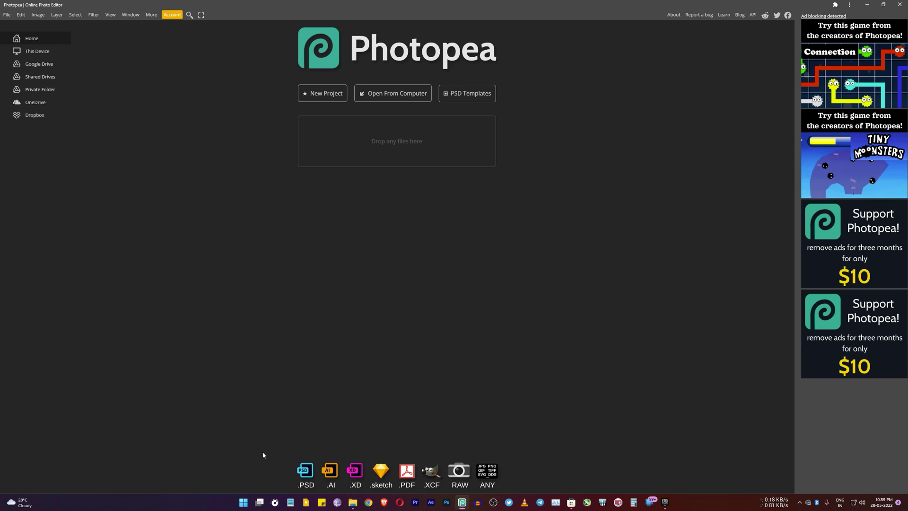
# Start a new Photopea project and browse the available social media templates
pyautogui.click(324, 94)
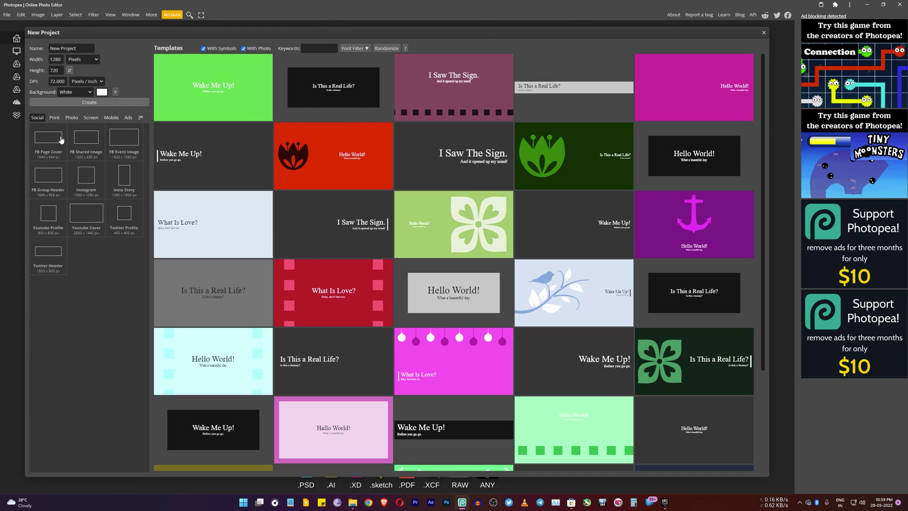
pyautogui.scroll(-15, 331, 199)
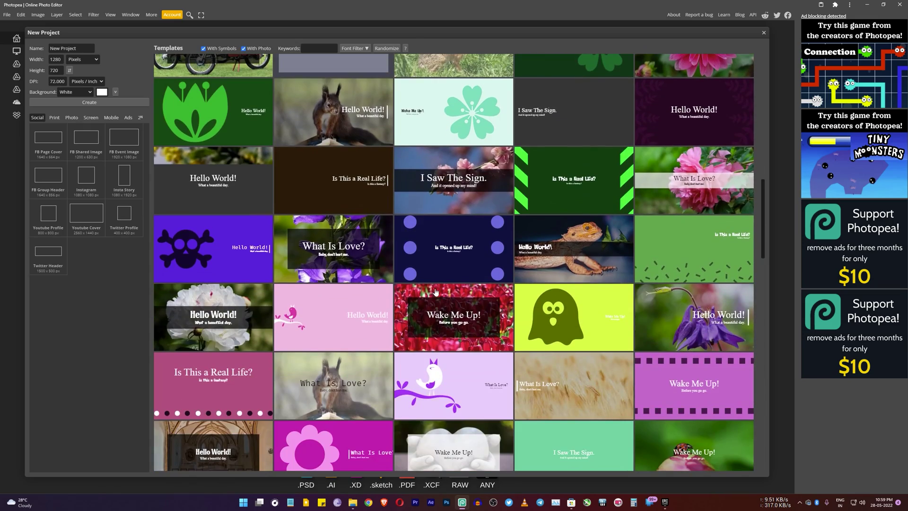
pyautogui.scroll(-6, 433, 276)
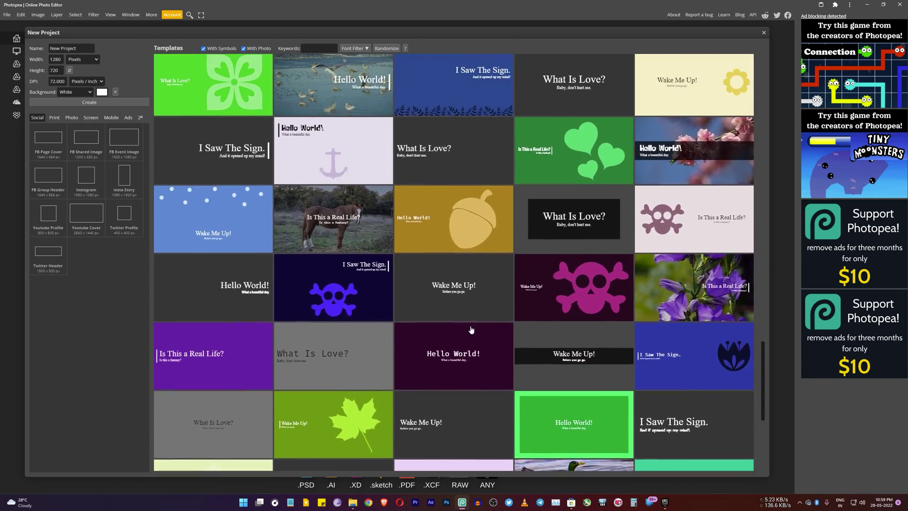
pyautogui.scroll(10, 454, 308)
pyautogui.scroll(15, 468, 332)
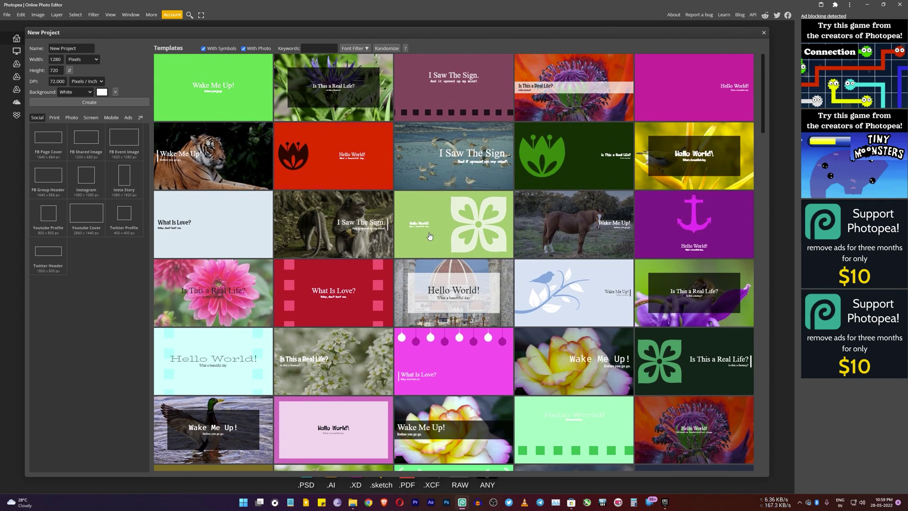
# Create a blank Youtube Cover project at 2560 × 1440 px and place IMG_9970.JPG from File Explorer onto its canvas
pyautogui.click(86, 215)
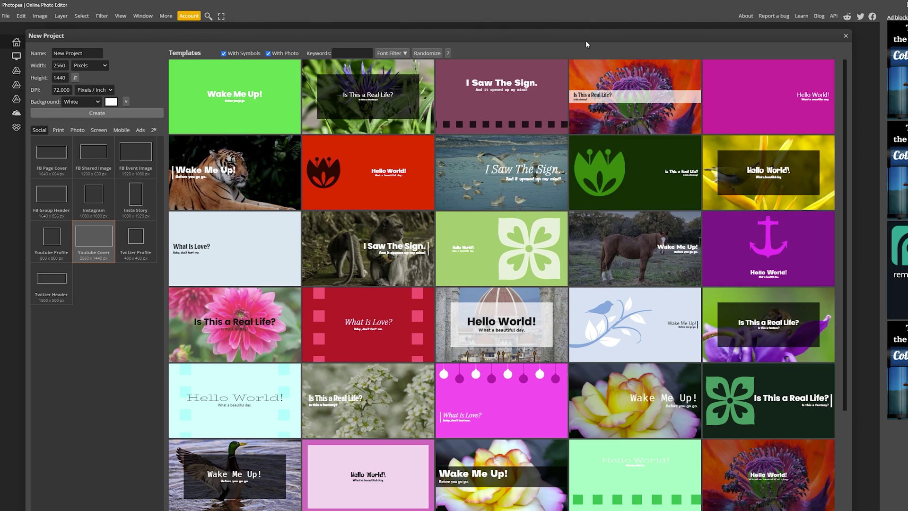
pyautogui.click(100, 115)
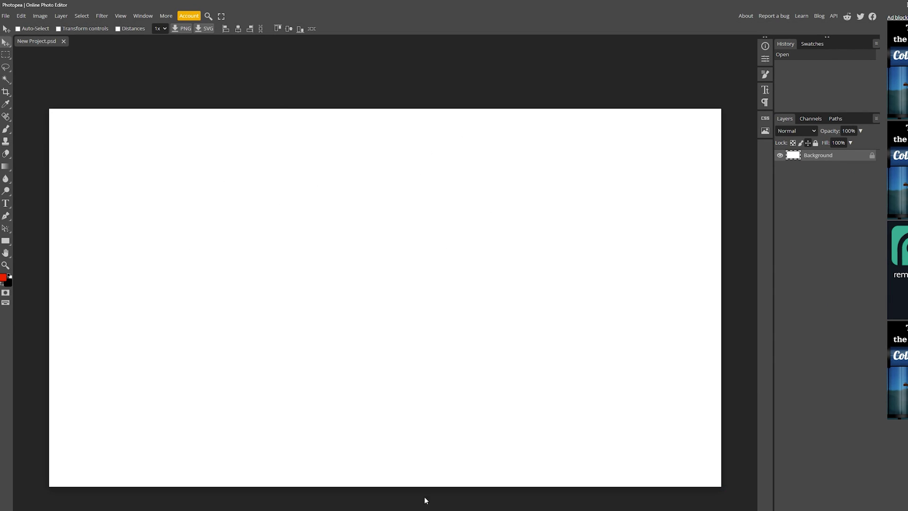
pyautogui.hotkey('alt', 'Tab')
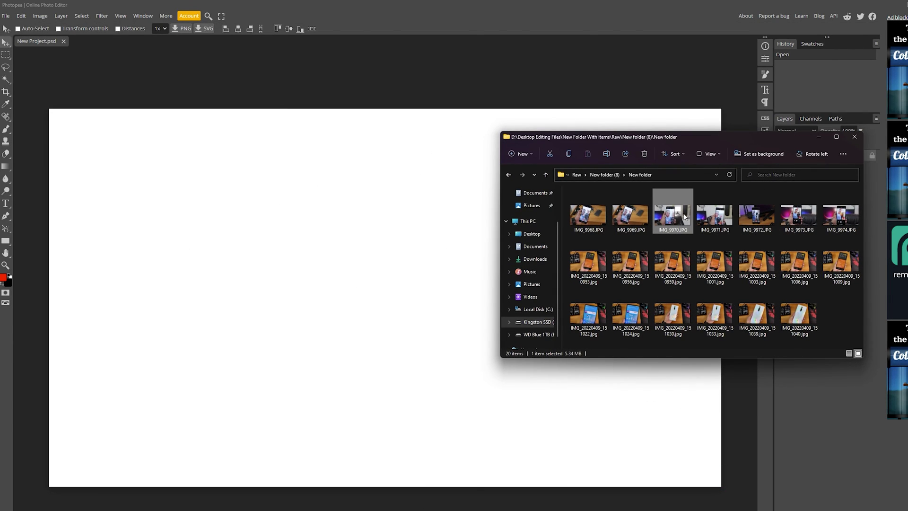
pyautogui.moveTo(672, 219); pyautogui.dragTo(284, 197)
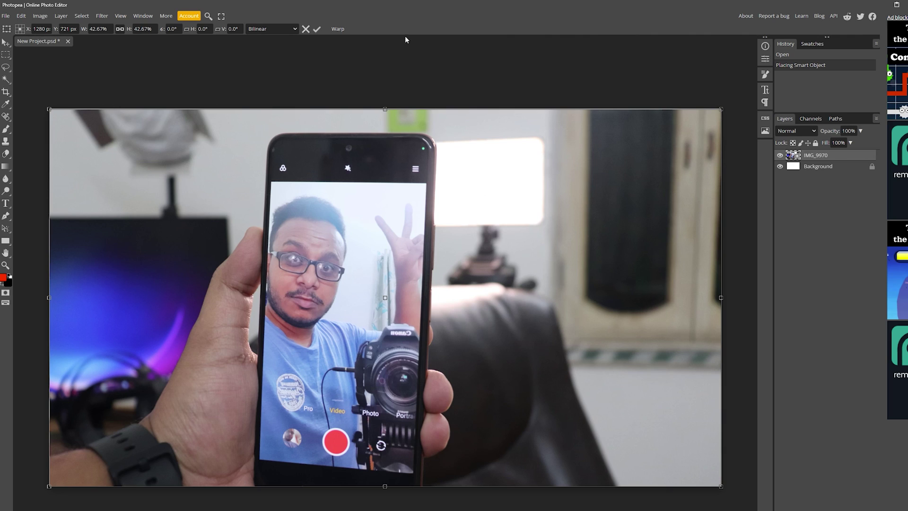
pyautogui.click(4, 43)
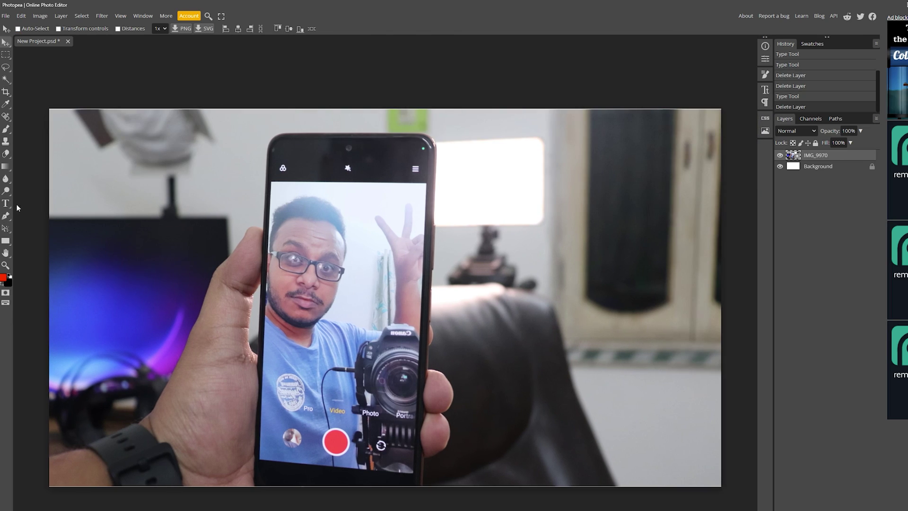
# Add the text "Redmi Note 10 pro" over the photo, set its size to 150 px and colour it red
pyautogui.click(5, 204)
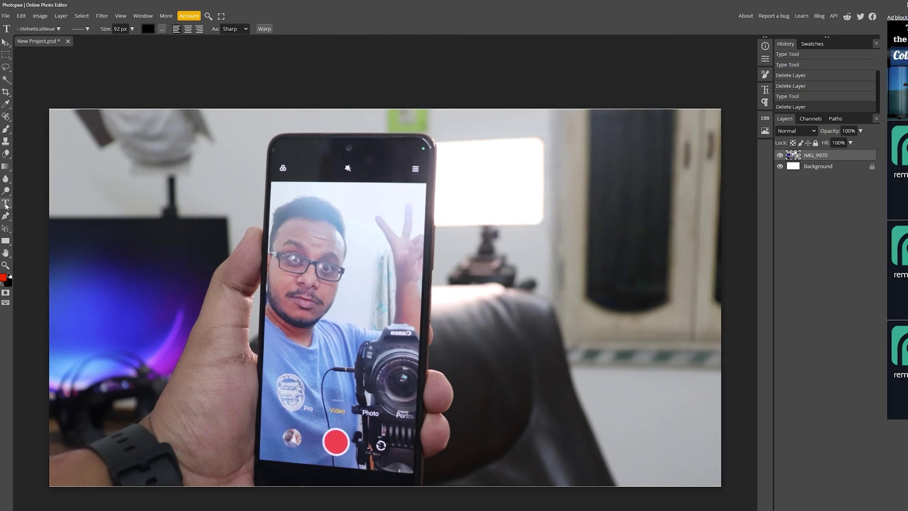
pyautogui.click(593, 246)
pyautogui.write('Redmi')
pyautogui.hotkey('ctrl', 'a')
pyautogui.moveTo(132, 29); pyautogui.dragTo(174, 34)
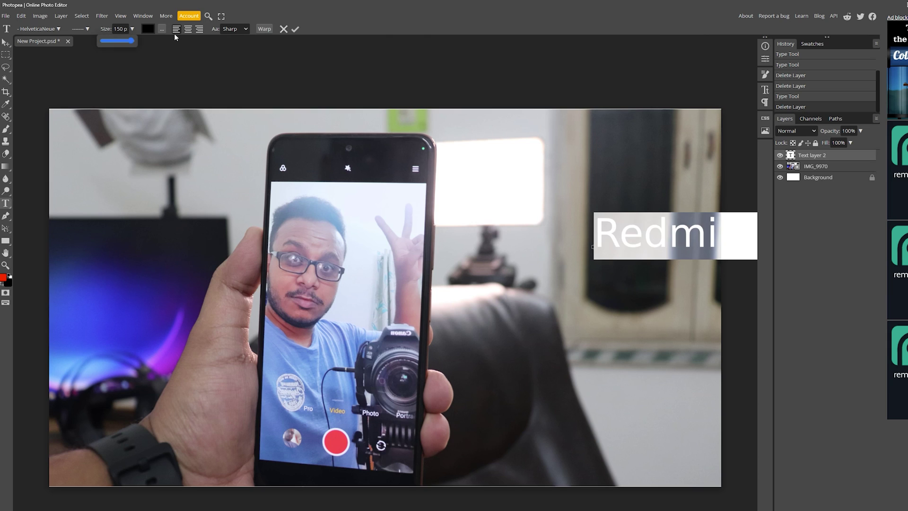
pyautogui.click(147, 29)
pyautogui.moveTo(104, 109)
pyautogui.mouseDown()
pyautogui.moveTo(46, 87)
pyautogui.moveTo(107, 101)
pyautogui.mouseUp()
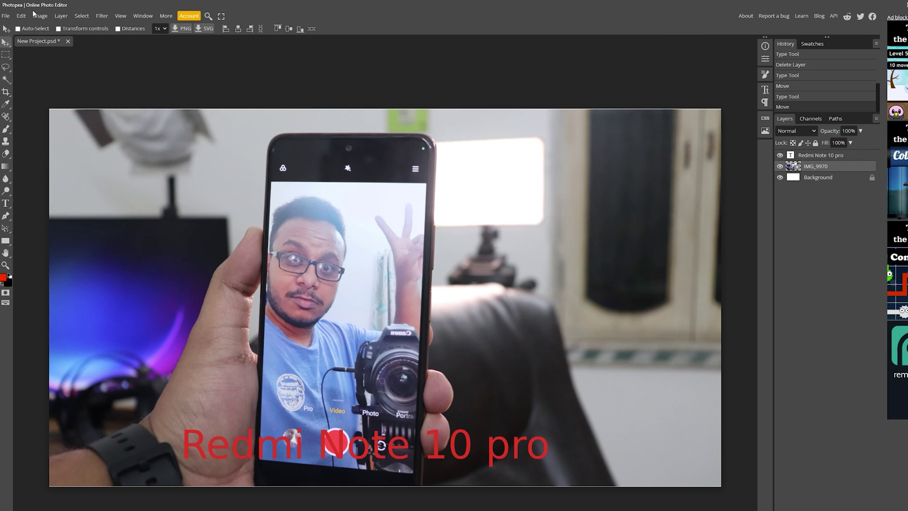
# Apply a Curves adjustment to the IMG_9970 layer, raising the highlights and setting a shadow point at input 68, output 69
pyautogui.click(41, 15)
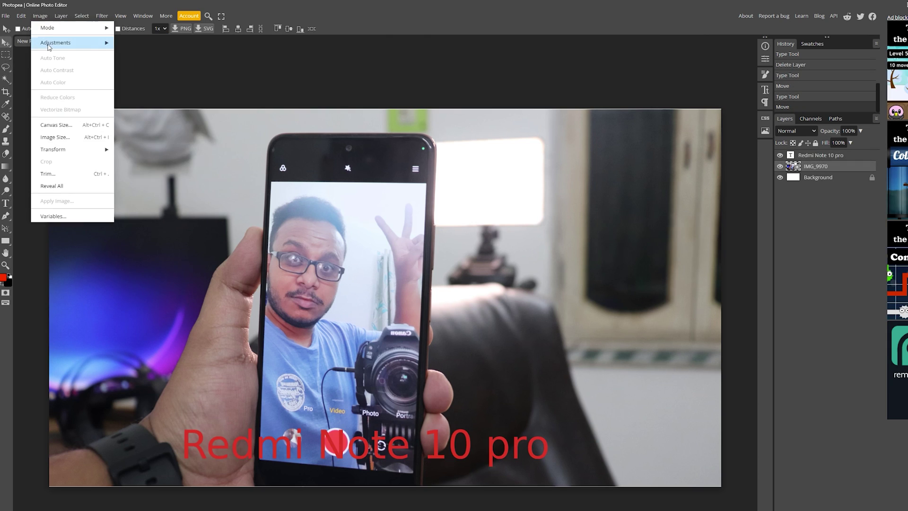
pyautogui.moveTo(71, 42)
pyautogui.hotkey('ctrl', 'm')
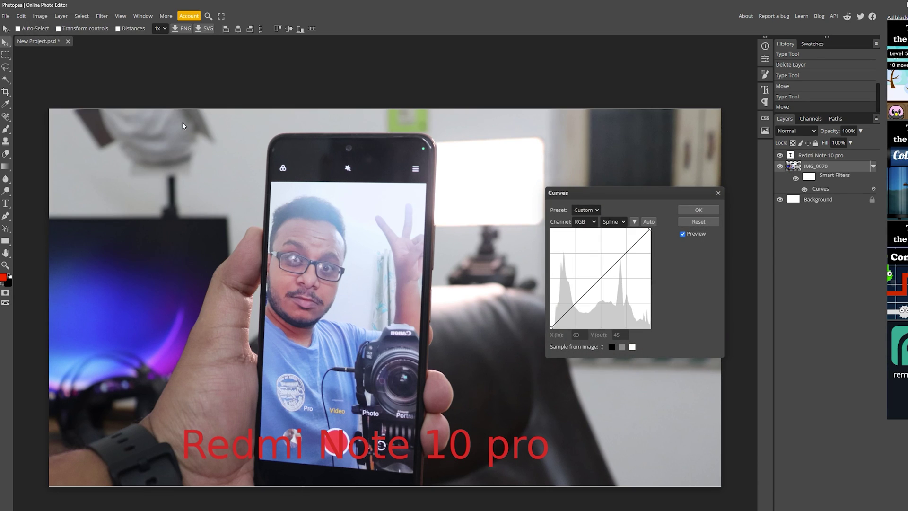
pyautogui.moveTo(624, 255); pyautogui.dragTo(624, 244)
pyautogui.moveTo(577, 297); pyautogui.dragTo(578, 304)
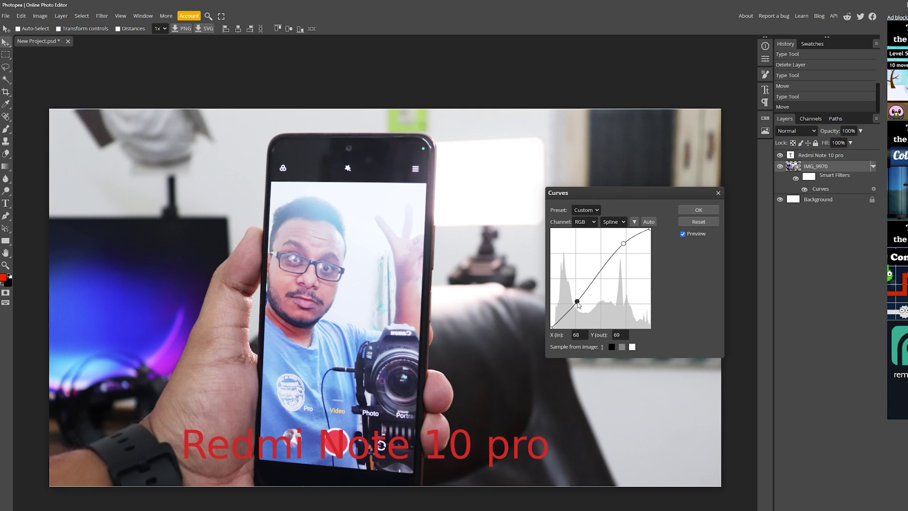
pyautogui.click(698, 210)
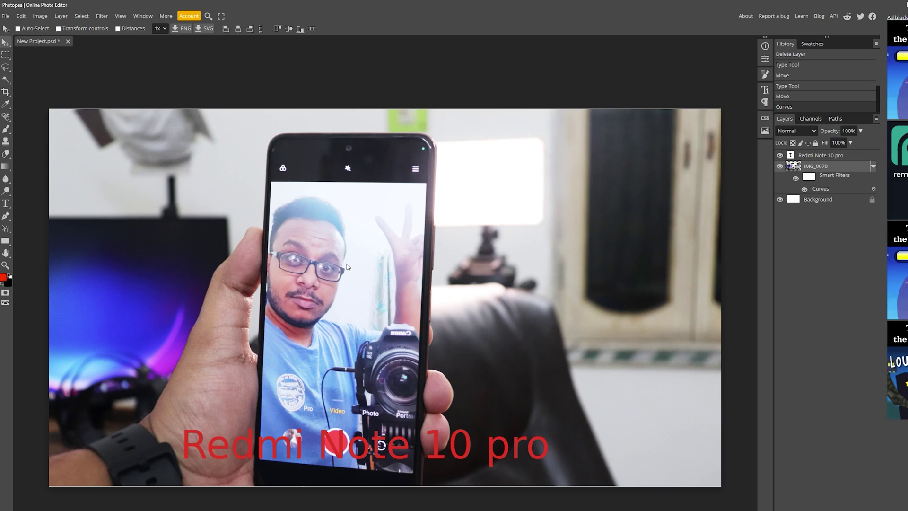
# Review the file formats offered for exporting the project
pyautogui.click(6, 16)
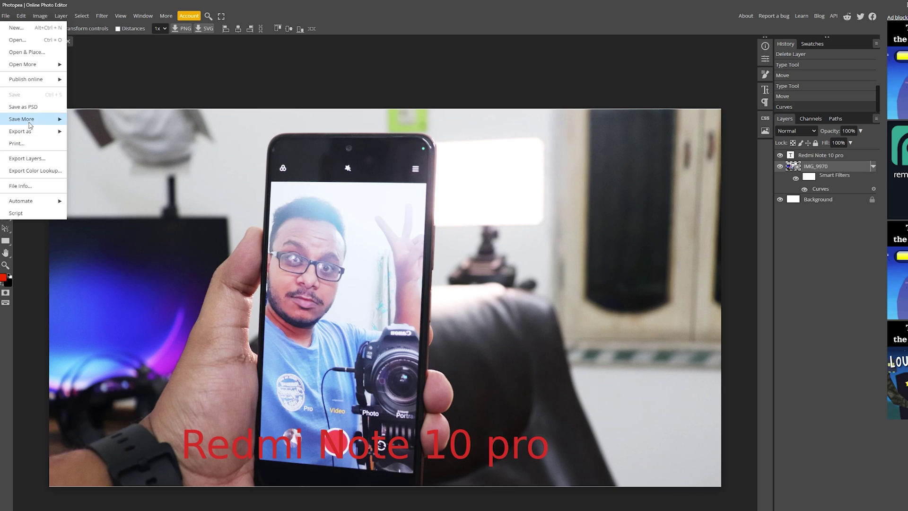
pyautogui.moveTo(31, 134)
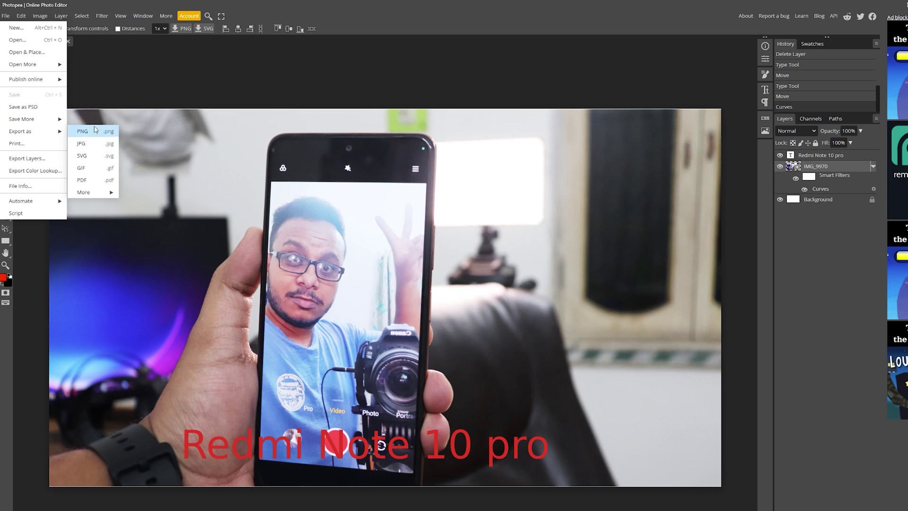
pyautogui.moveTo(94, 190)
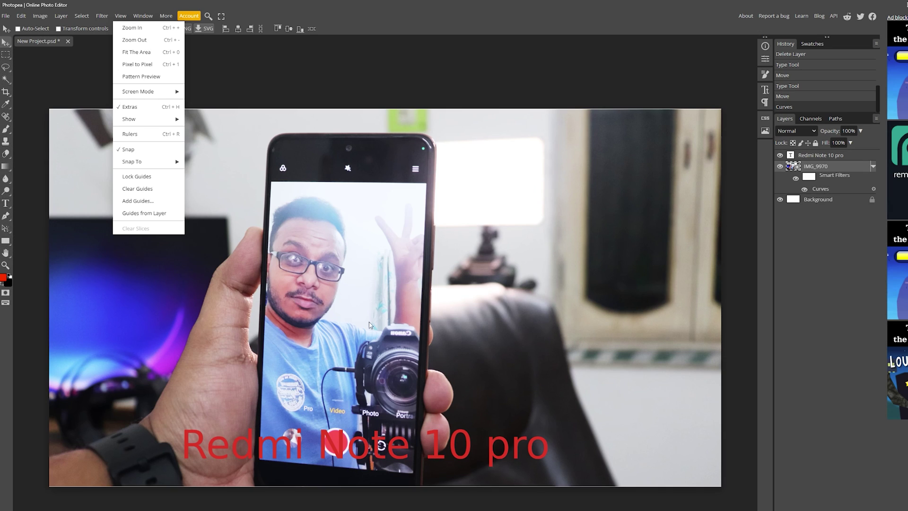
pyautogui.click(22, 337)
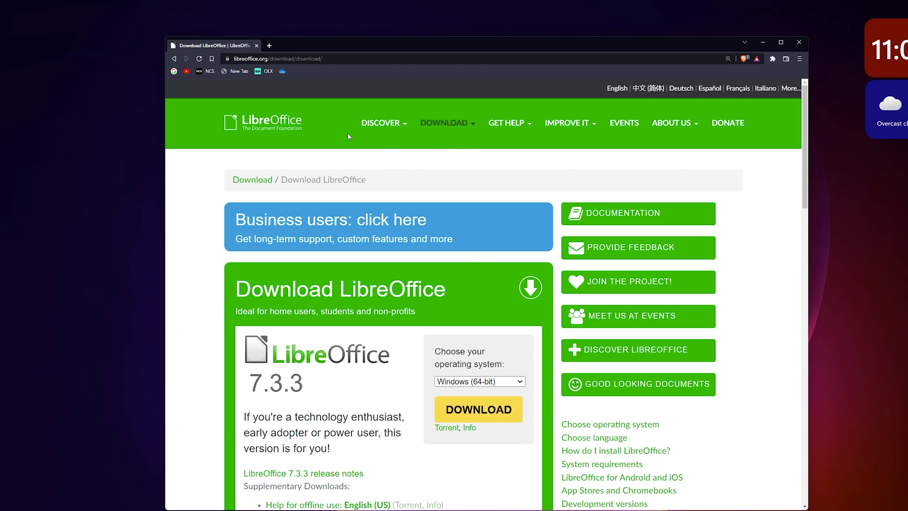
# Examine the LibreOffice 7.3.3 and 7.2.7 download options on the LibreOffice website
pyautogui.scroll(-2, 265, 380)
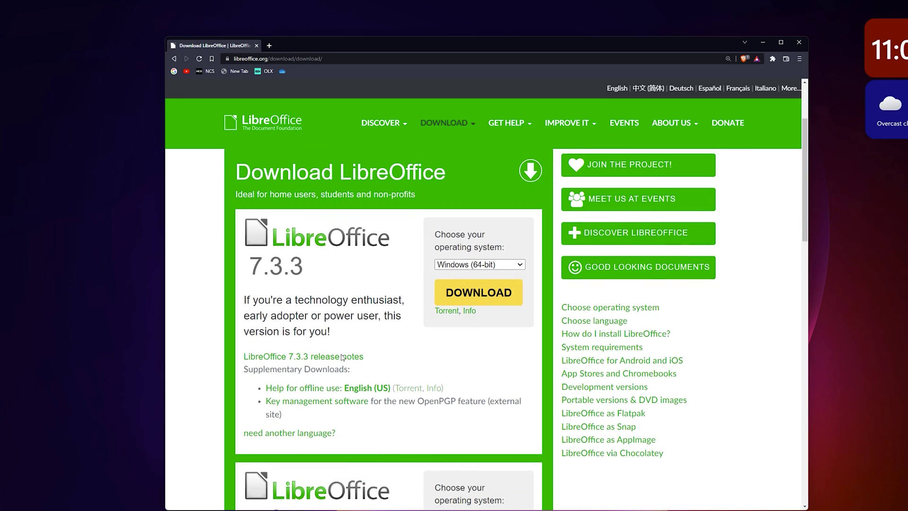
pyautogui.scroll(-2, 414, 291)
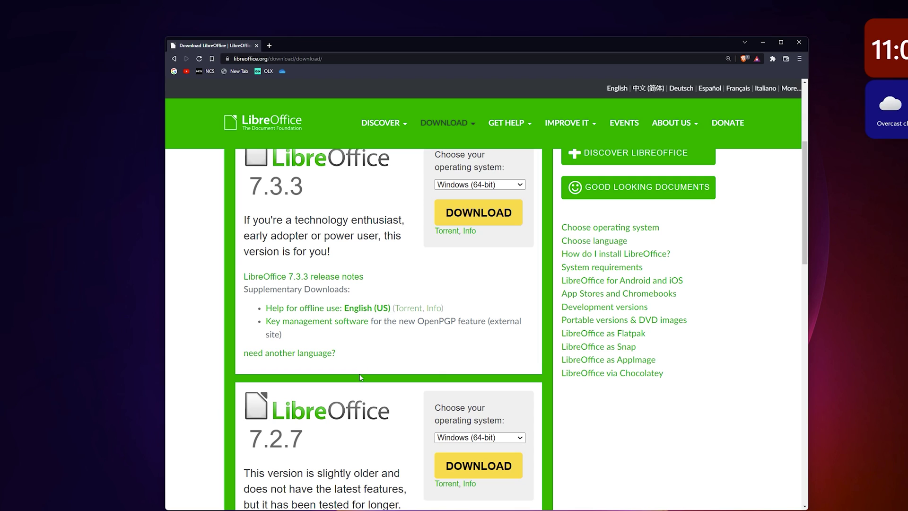
pyautogui.scroll(1, 375, 364)
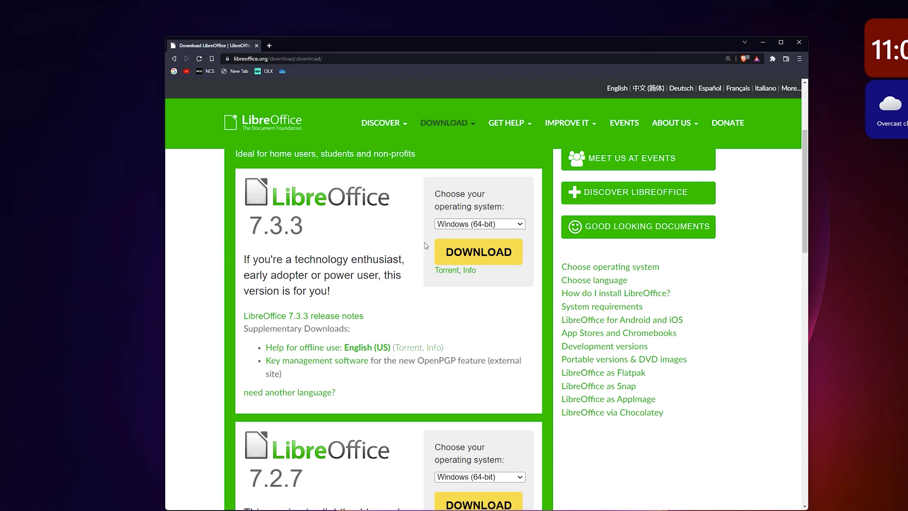
pyautogui.scroll(-2, 427, 309)
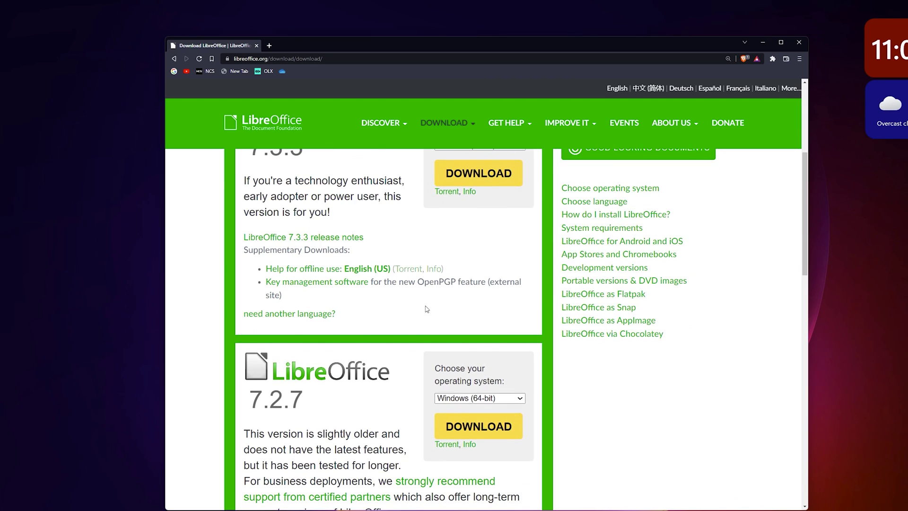
pyautogui.scroll(5, 427, 308)
pyautogui.scroll(-10, 260, 312)
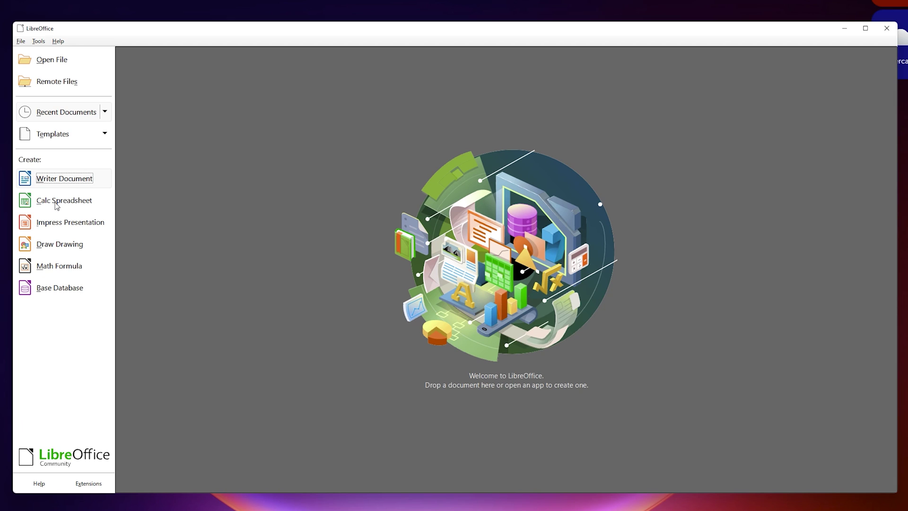
# Create a blank Writer document in LibreOffice, dismiss the tip of the day, and close the document
pyautogui.press('Return')
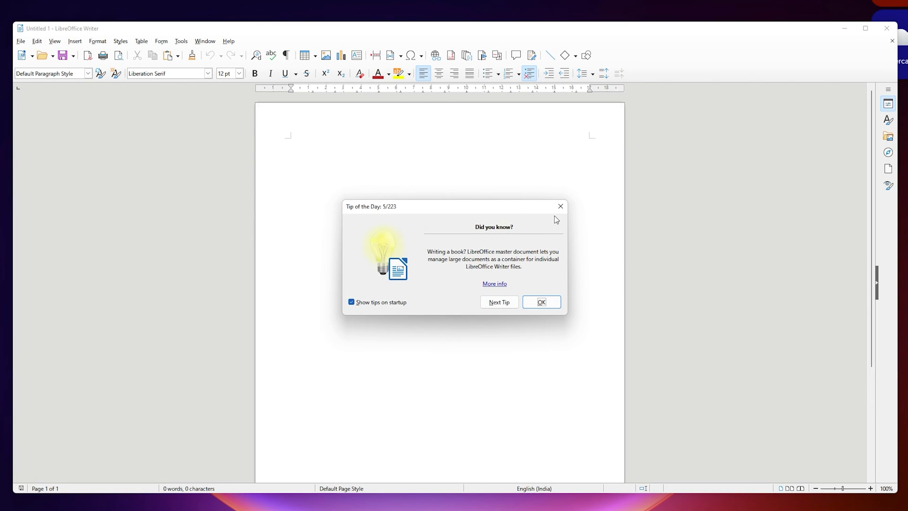
pyautogui.click(560, 207)
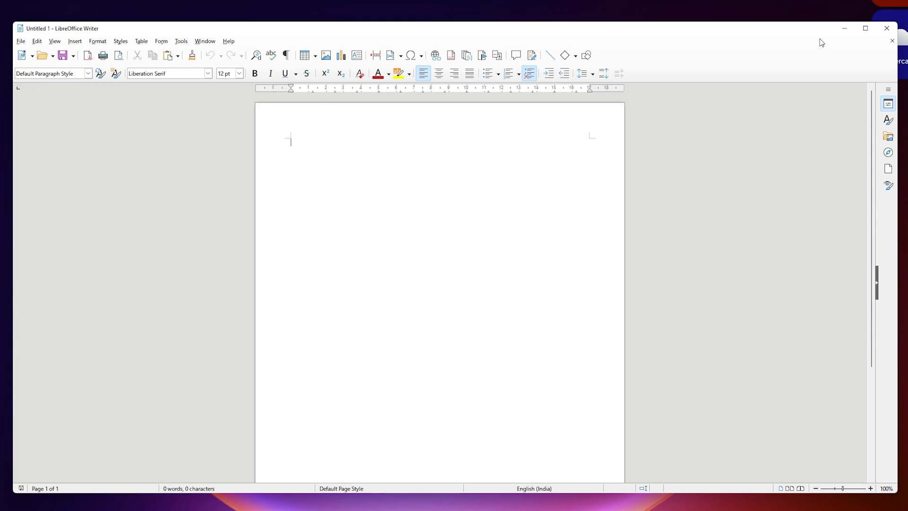
pyautogui.click(892, 40)
# Create a blank Calc spreadsheet and look through its available commands
pyautogui.click(70, 207)
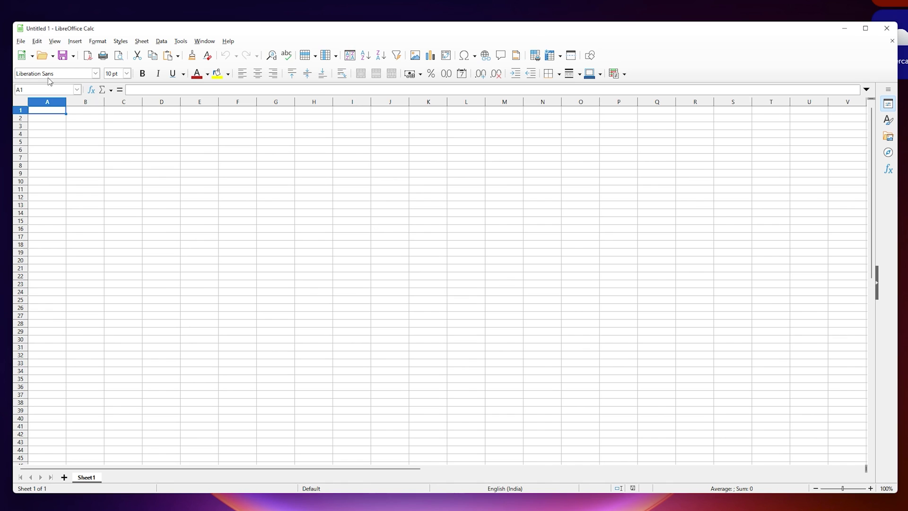
pyautogui.click(20, 41)
pyautogui.moveTo(183, 44)
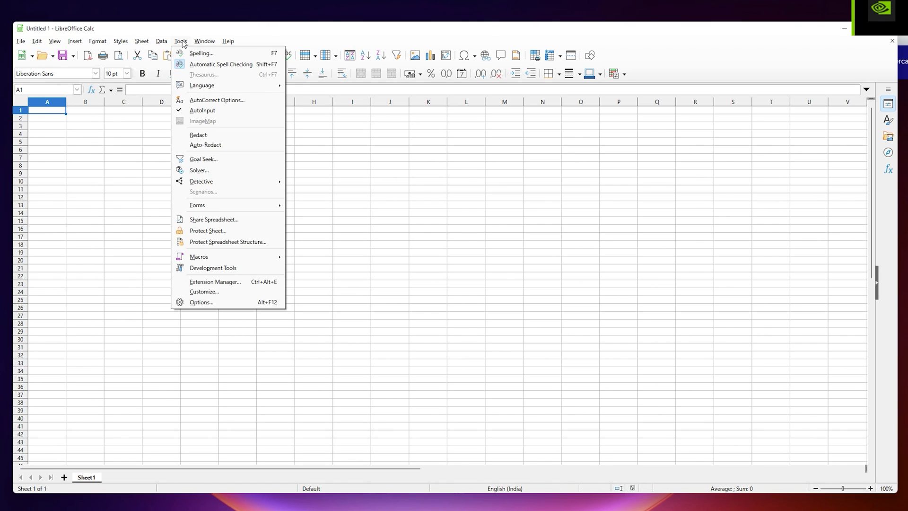
pyautogui.moveTo(225, 43)
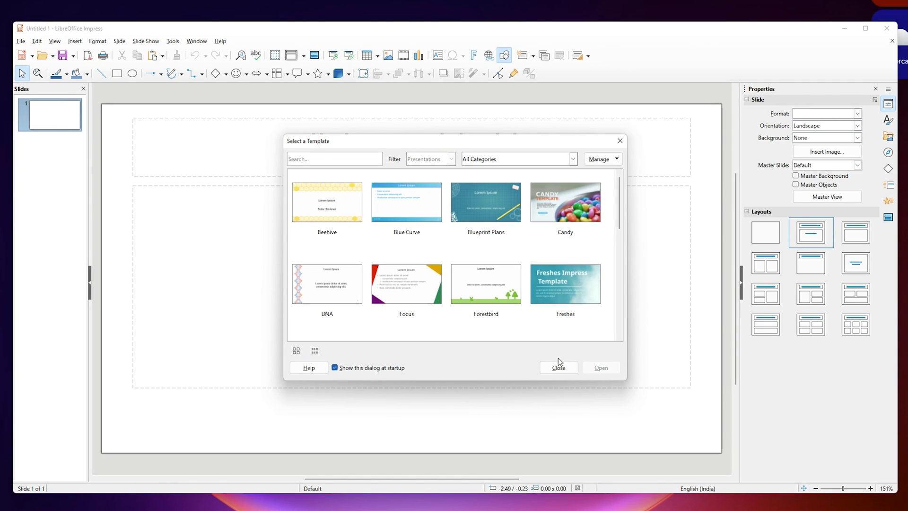
# Dismiss the Impress template chooser and exit LibreOffice from the Math formula window
pyautogui.click(560, 369)
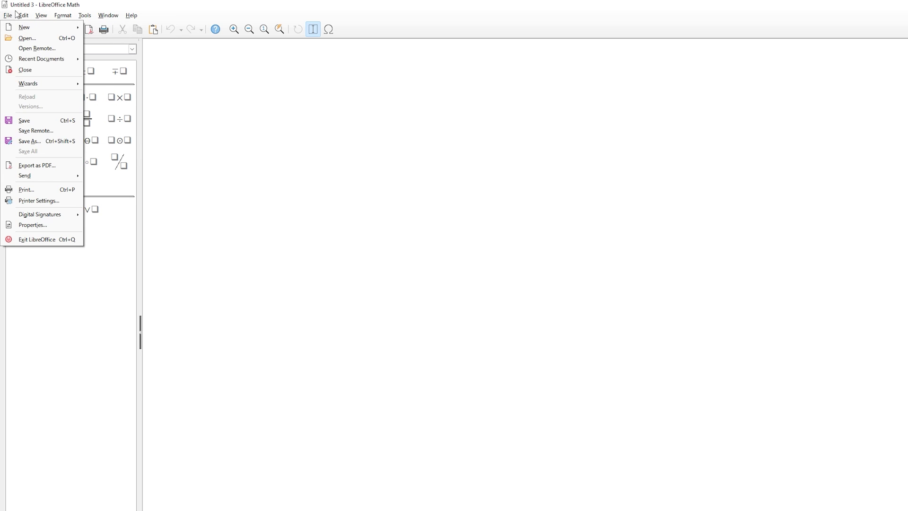
pyautogui.click(181, 4)
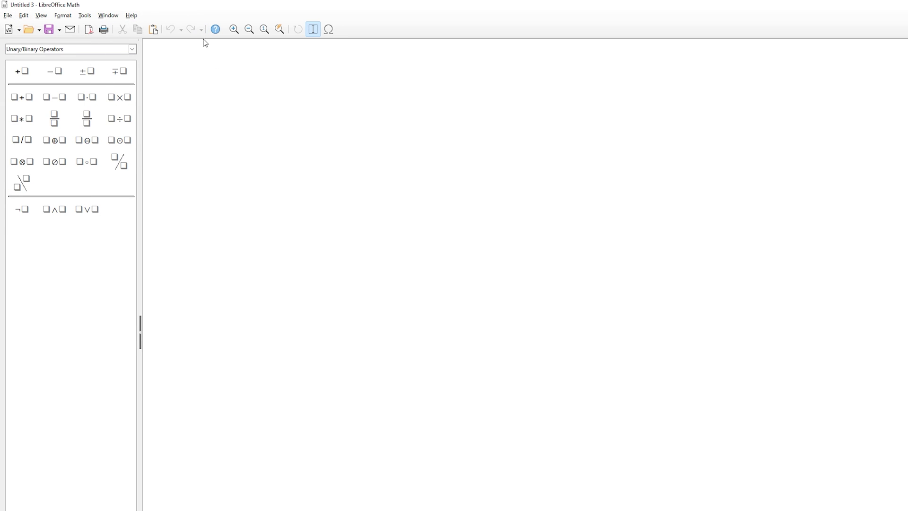
pyautogui.click(8, 16)
pyautogui.click(34, 240)
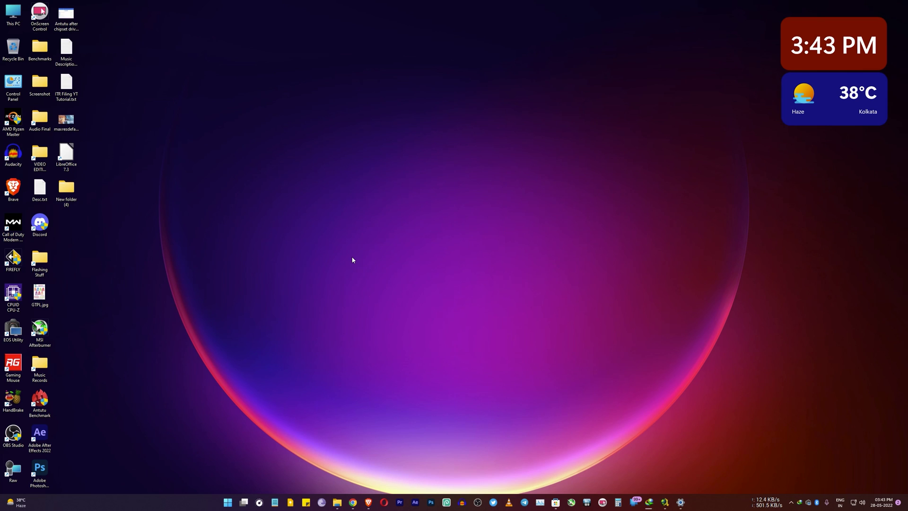
# Switch to Chrome to show the YouTube Studio channel content, and open JDownloader 2 beside it
pyautogui.moveTo(356, 506)
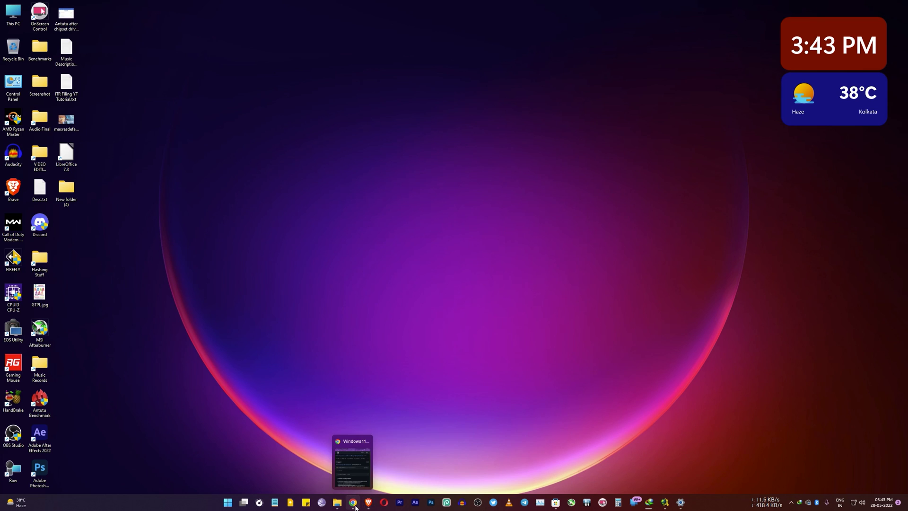
pyautogui.click(353, 461)
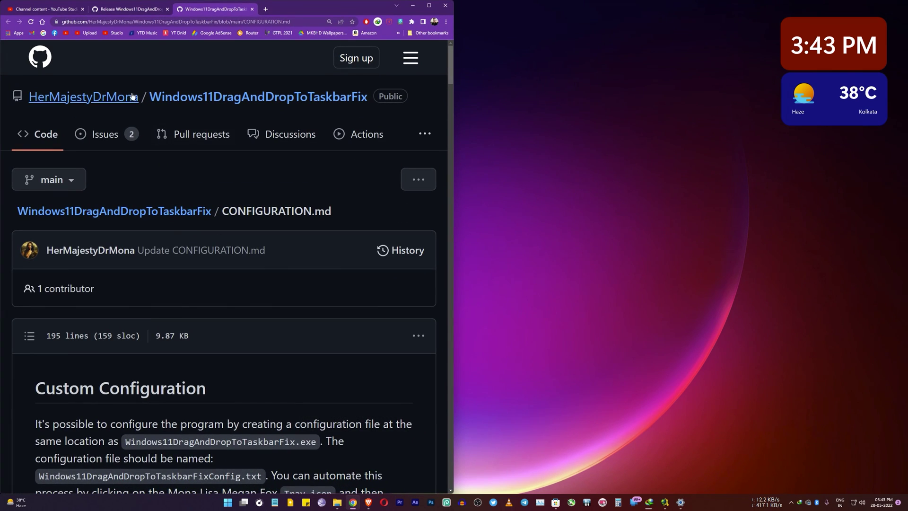
pyautogui.click(37, 10)
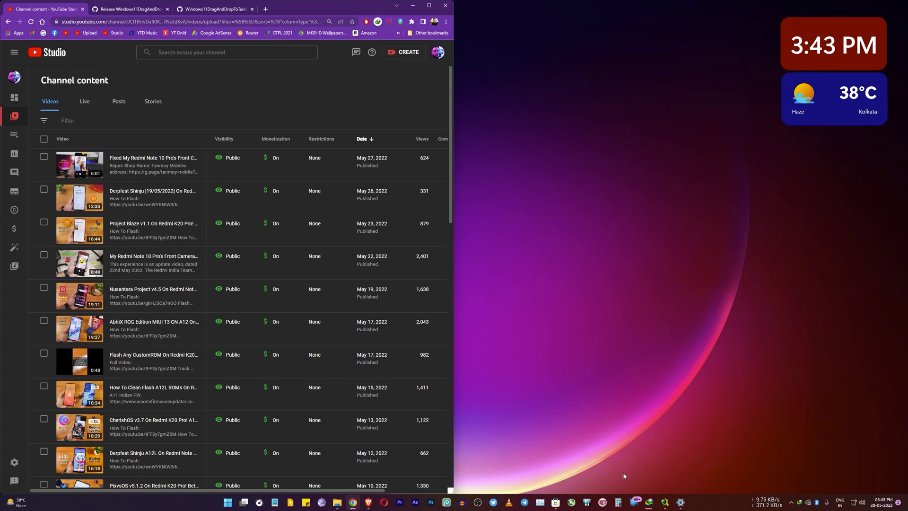
pyautogui.click(665, 504)
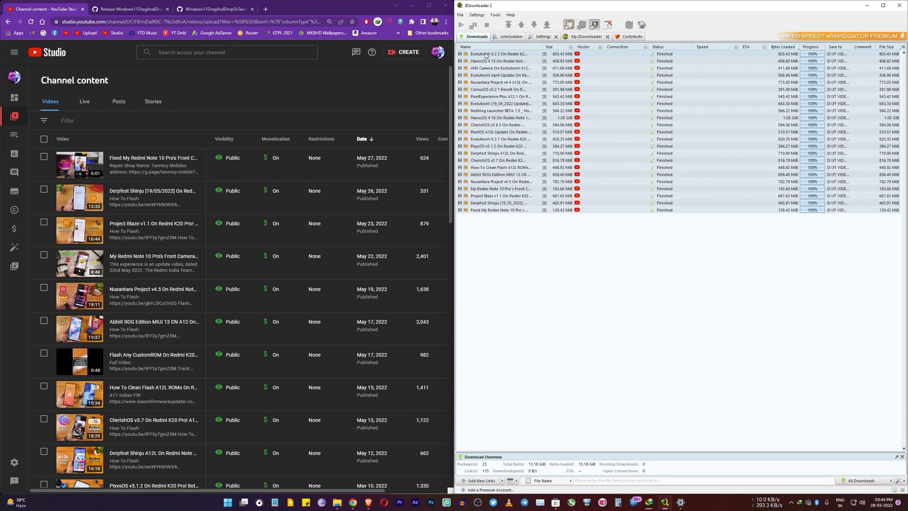
# Open the folder for the Redmi Note 10 Pro front camera video in File Explorer and select its MP4 file to check its size
pyautogui.click(337, 502)
pyautogui.doubleClick(297, 158)
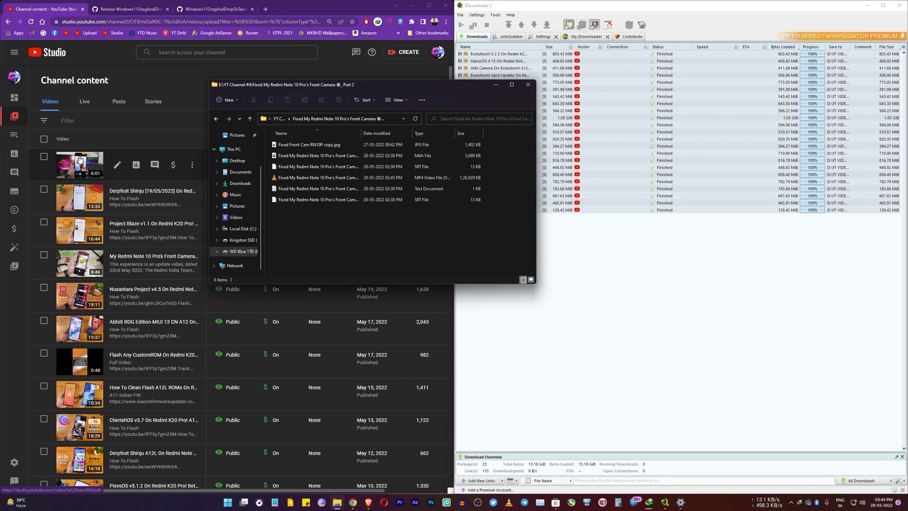
pyautogui.click(461, 180)
pyautogui.click(461, 180)
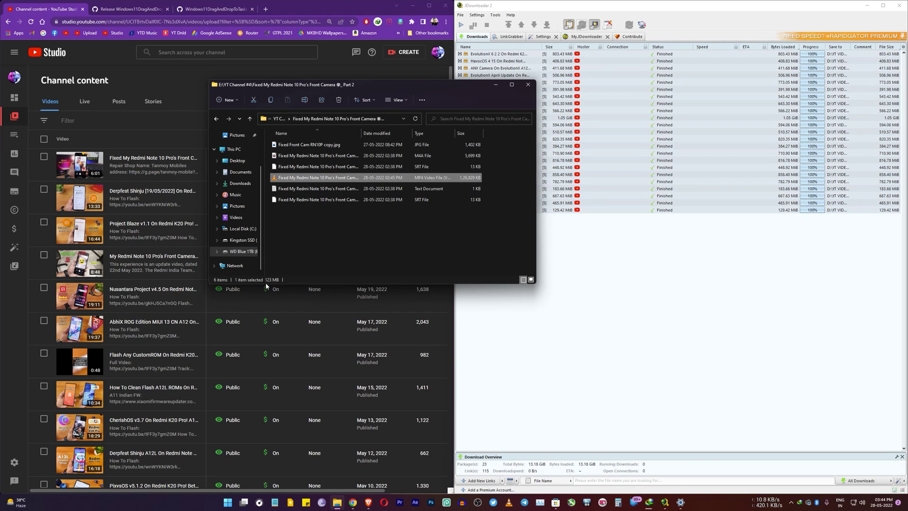
# Play the Redmi Note 10 Pro front camera MP4, skip ahead, leave full screen and close the player
pyautogui.click(345, 239)
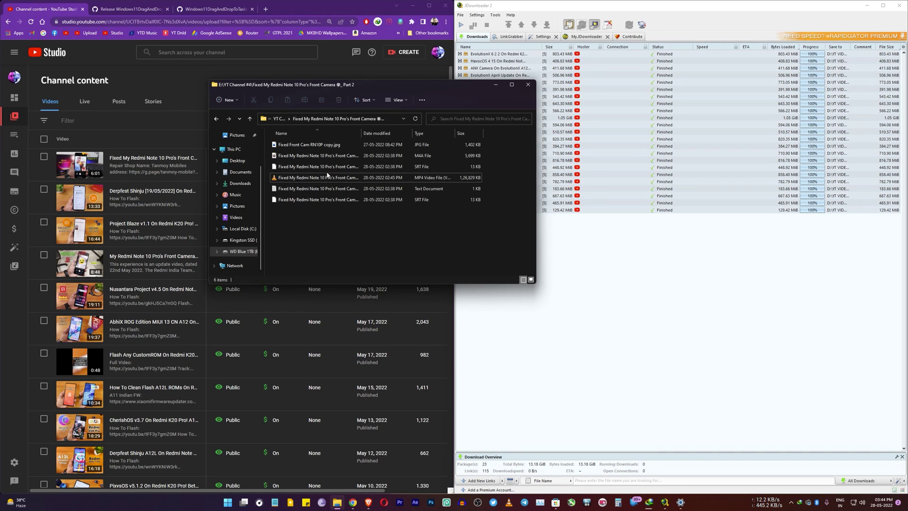
pyautogui.doubleClick(327, 179)
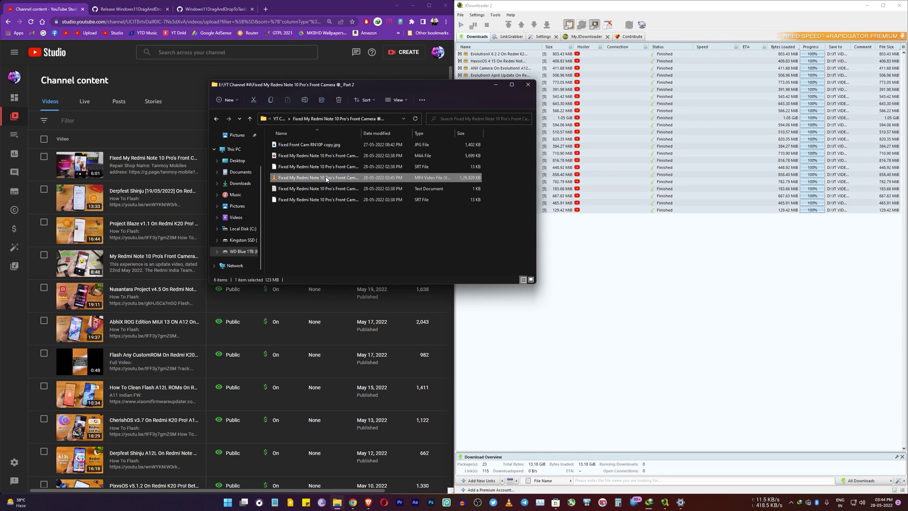
pyautogui.scroll(-12, 435, 303)
pyautogui.scroll(2, 436, 302)
pyautogui.doubleClick(436, 307)
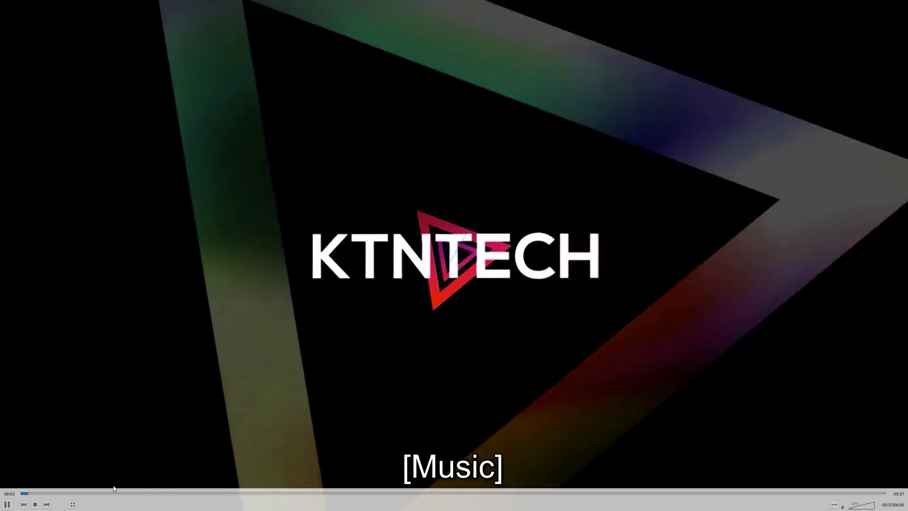
pyautogui.click(97, 493)
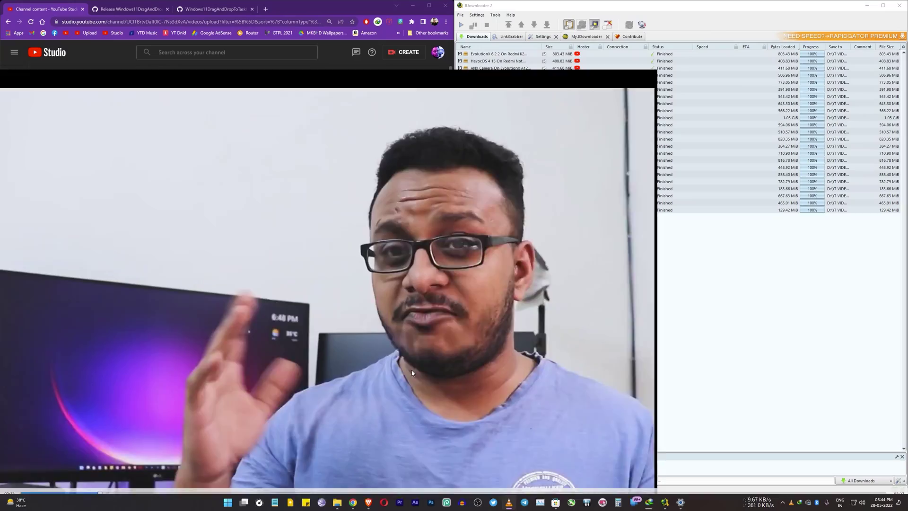
pyautogui.click(72, 503)
pyautogui.click(156, 439)
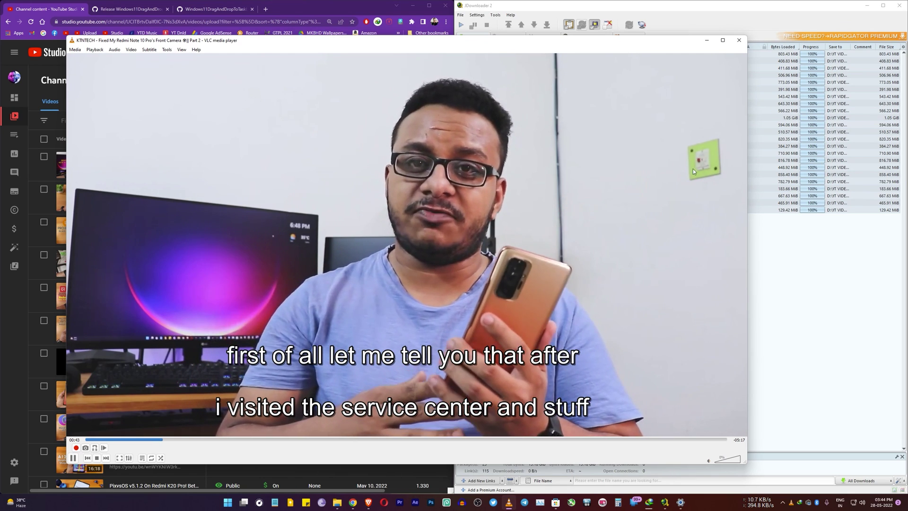
pyautogui.click(739, 40)
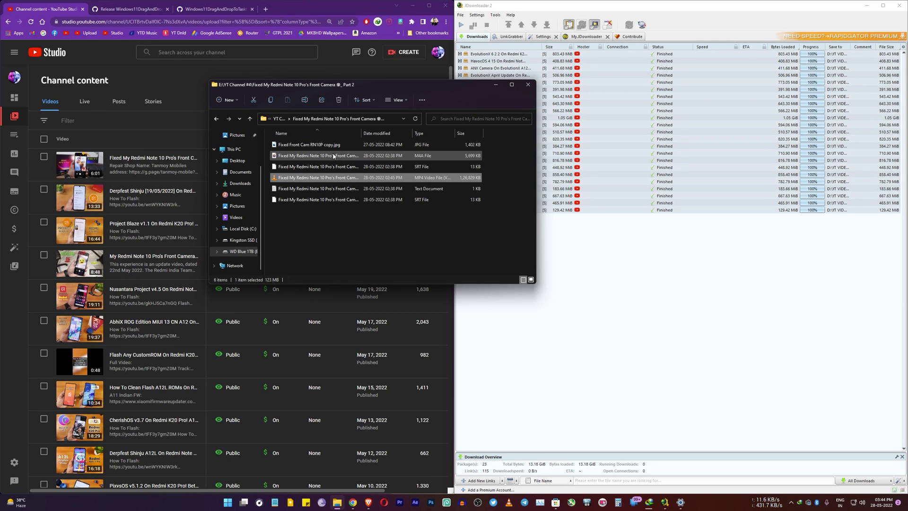
# View the Fixed Front Cam RN10P copy.jpg thumbnail and the video's description text document, closing each one
pyautogui.doubleClick(311, 145)
pyautogui.hotkey('alt', 'F4')
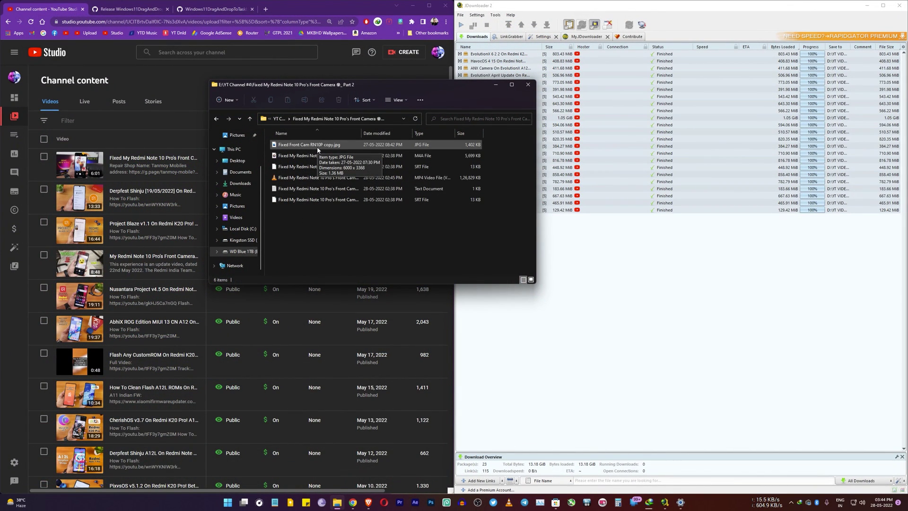
pyautogui.doubleClick(317, 188)
pyautogui.scroll(-3, 362, 263)
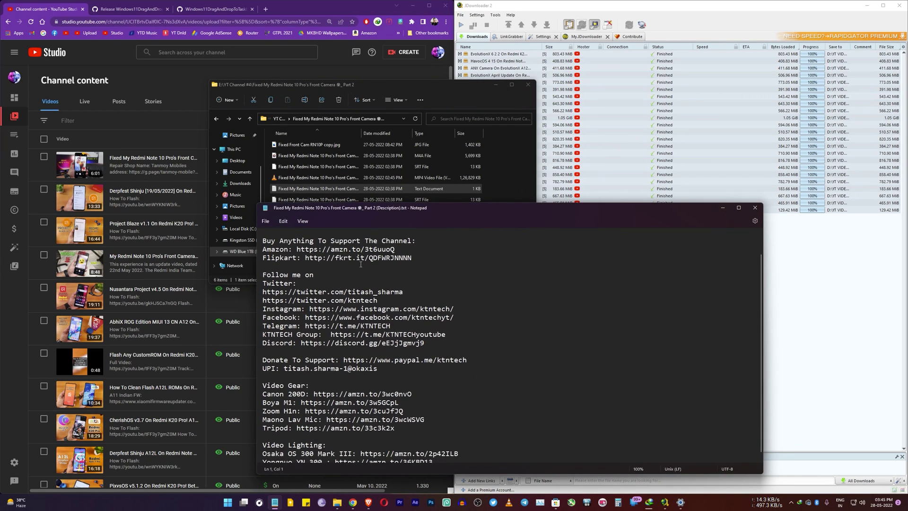
pyautogui.click(754, 207)
# Select the last SRT subtitle file, return to the YT Channel #4 folder and close File Explorer
pyautogui.click(323, 202)
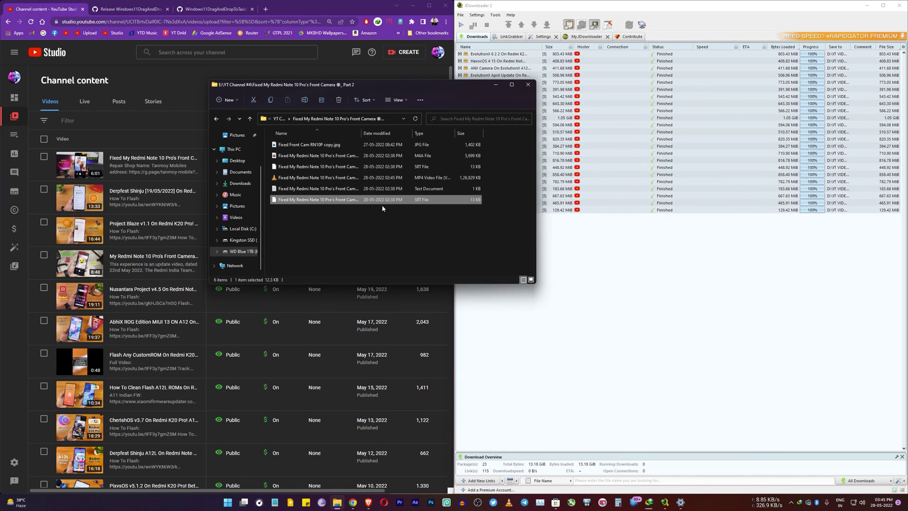
pyautogui.click(523, 180)
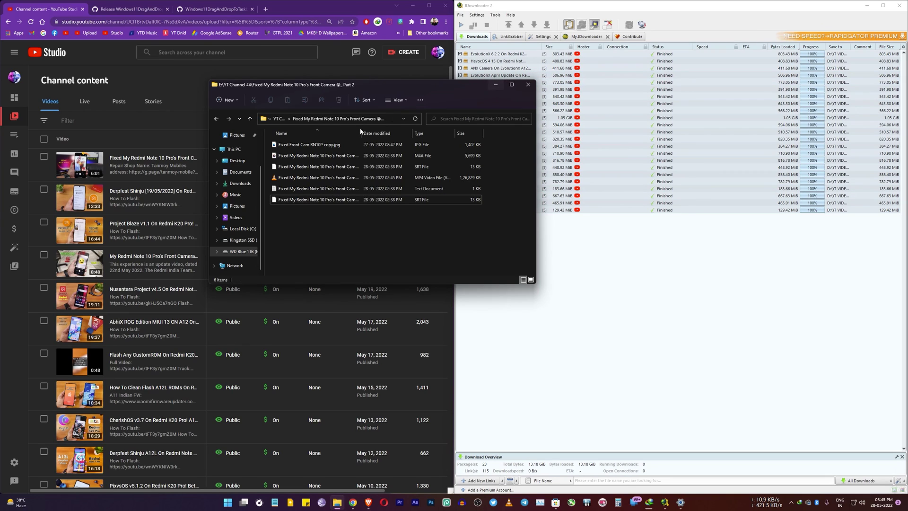
pyautogui.click(216, 118)
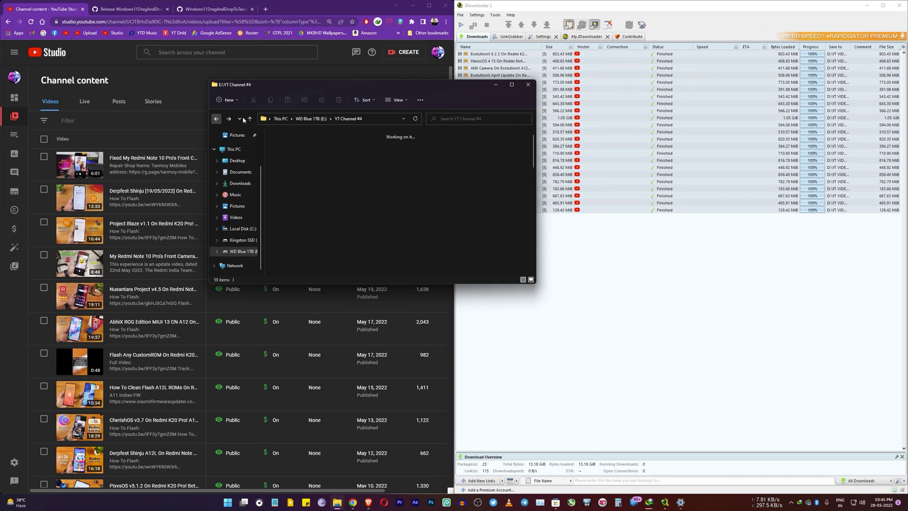
pyautogui.click(528, 84)
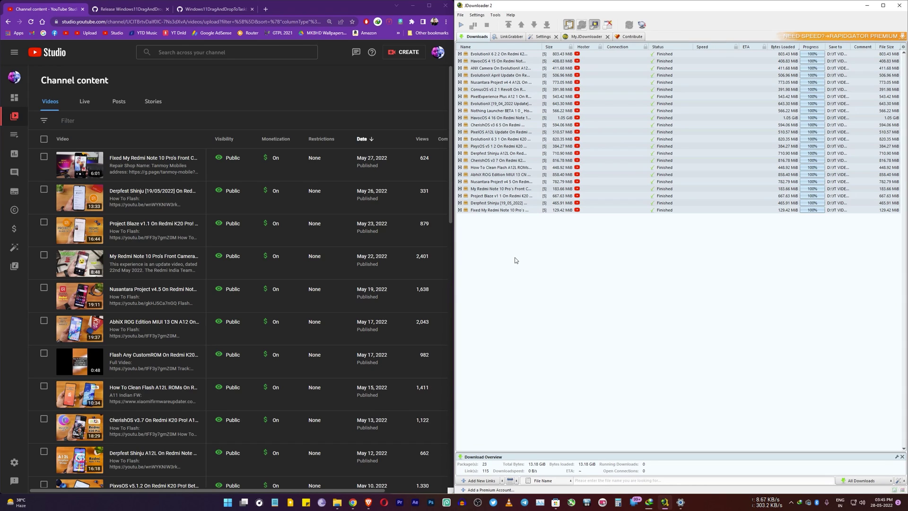
# Remove all finished packages from the JDownloader 2 download list, and copy the newest video's shareable link from YouTube Studio
pyautogui.hotkey('ctrl', 'a')
pyautogui.press('Delete')
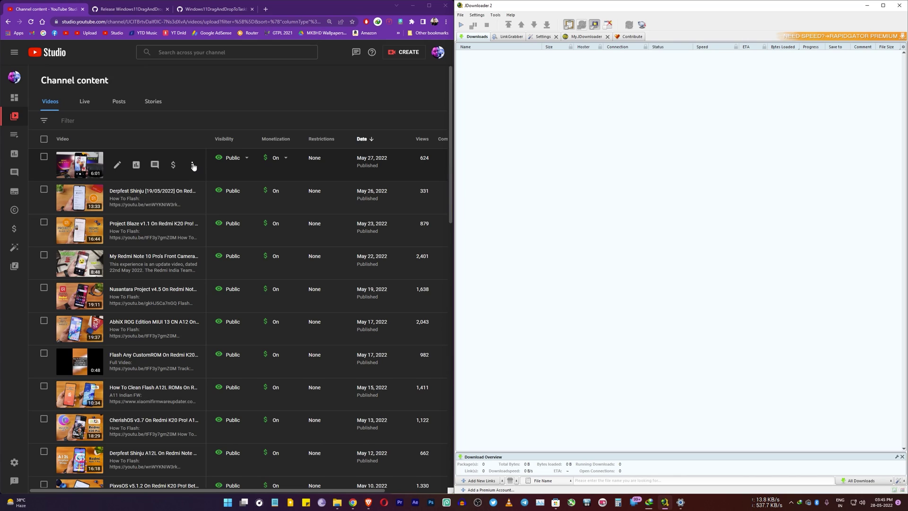
pyautogui.click(192, 165)
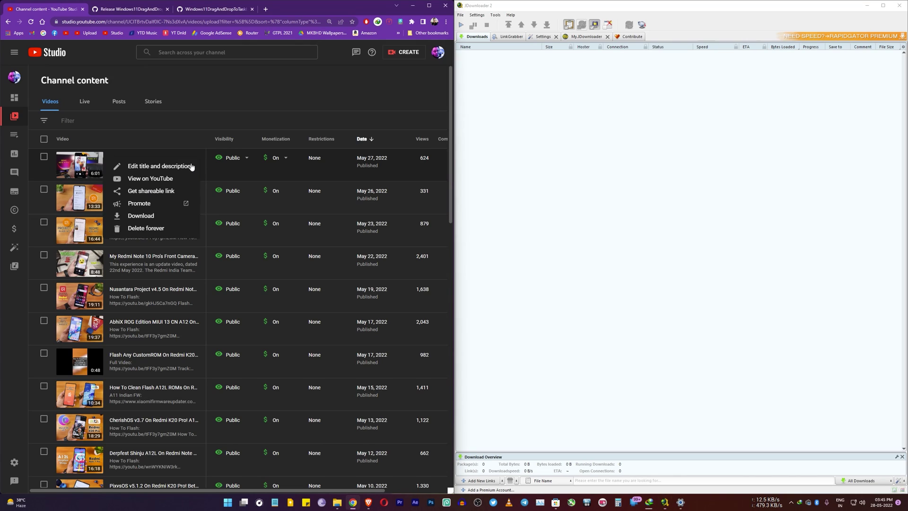
pyautogui.click(135, 193)
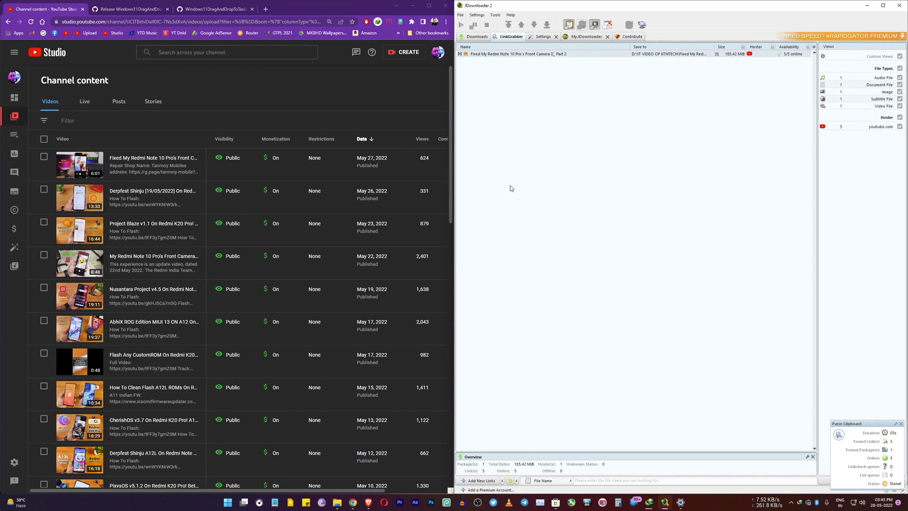
# Delete the front camera video package from LinkGrabber and submit the video's link manually for analysis
pyautogui.click(489, 55)
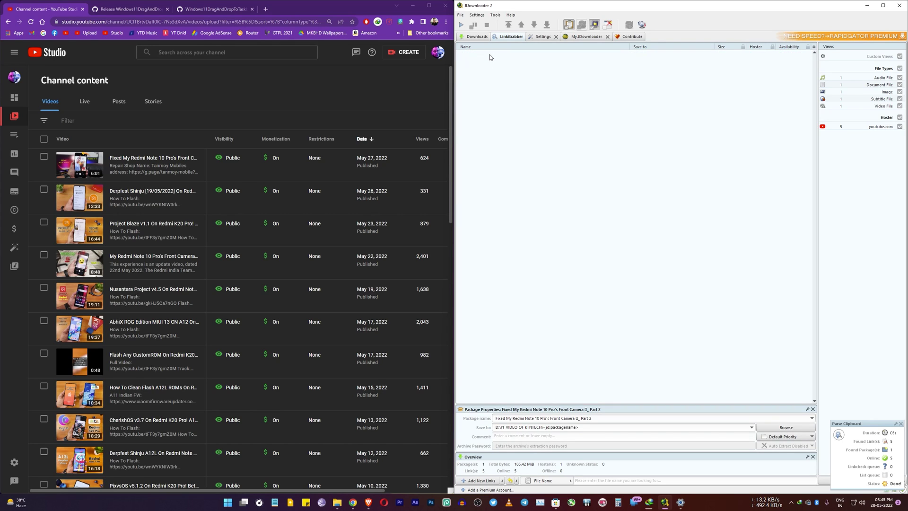
pyautogui.press('Delete')
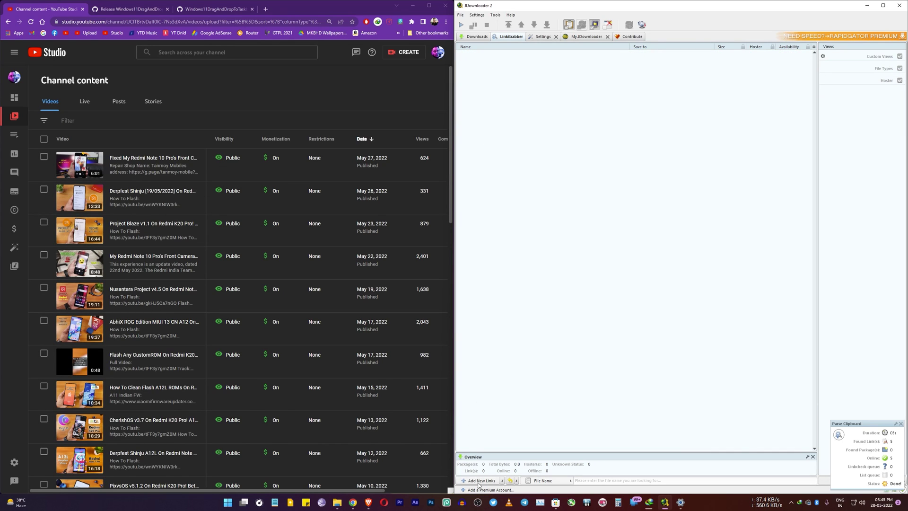
pyautogui.click(482, 480)
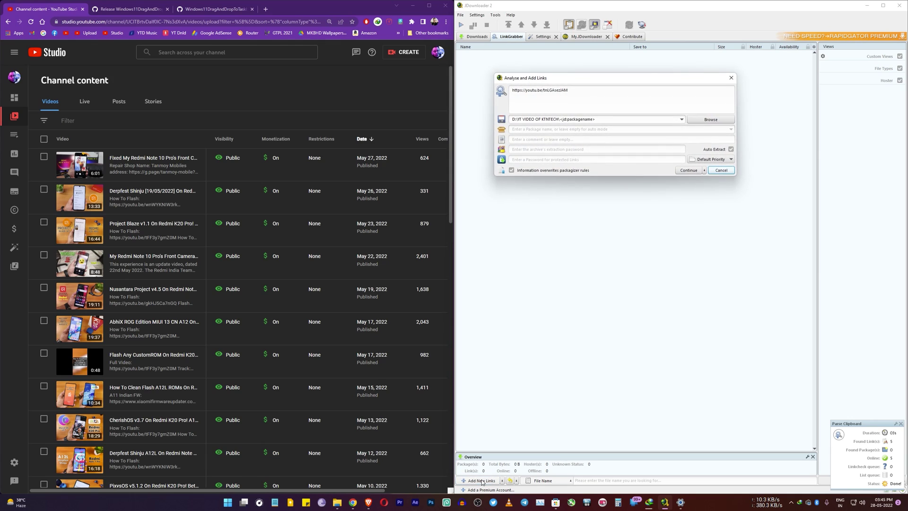
pyautogui.moveTo(556, 75); pyautogui.dragTo(560, 147)
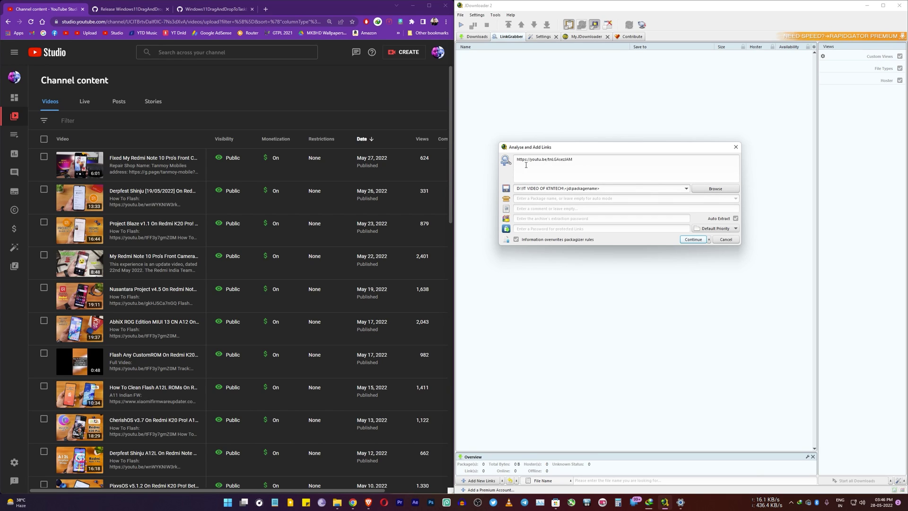
pyautogui.click(695, 240)
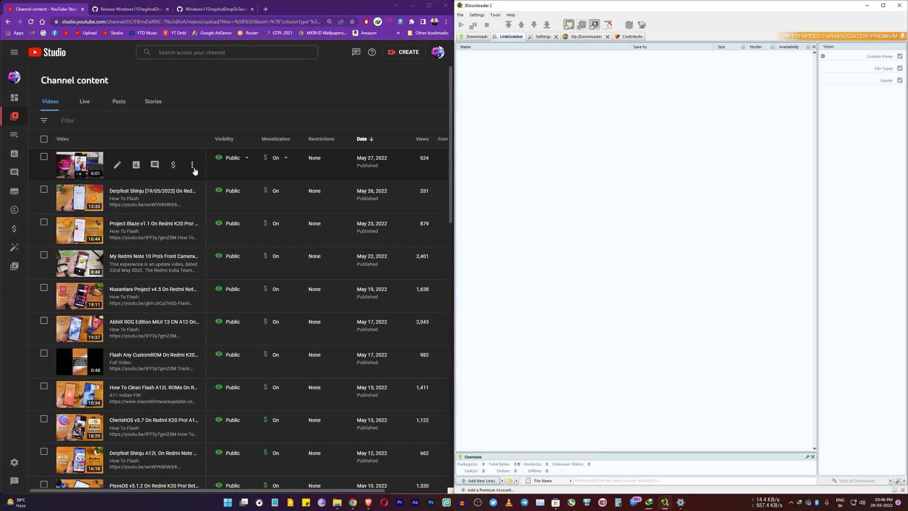
# Copy the newest video's shareable link again and add it to LinkGrabber as a new link
pyautogui.click(192, 166)
pyautogui.click(155, 191)
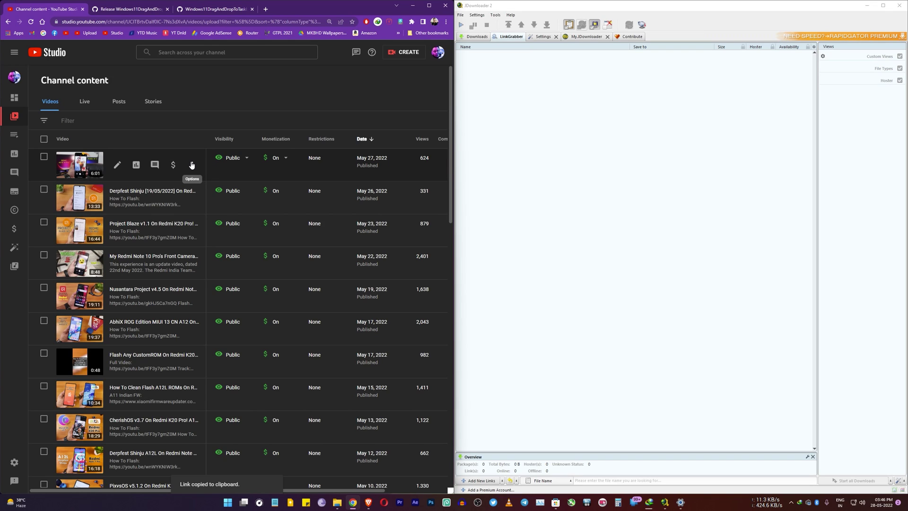
pyautogui.click(192, 164)
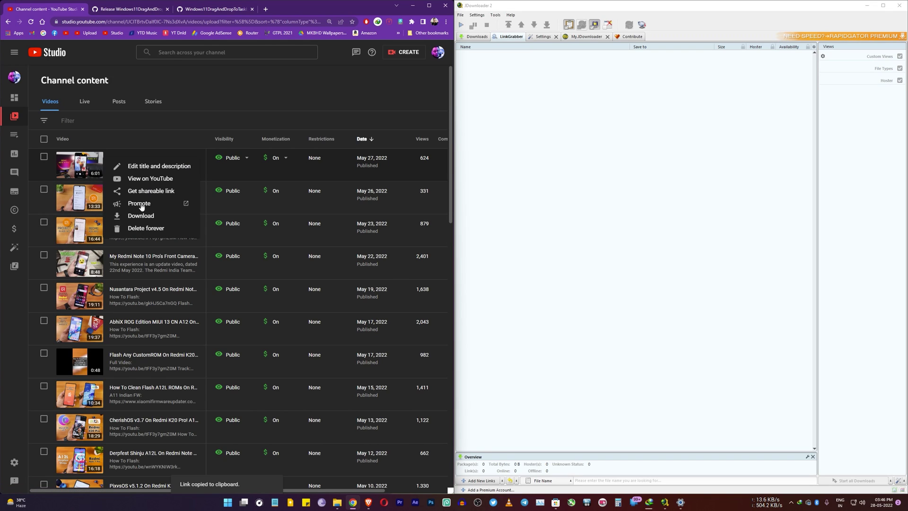
pyautogui.click(543, 176)
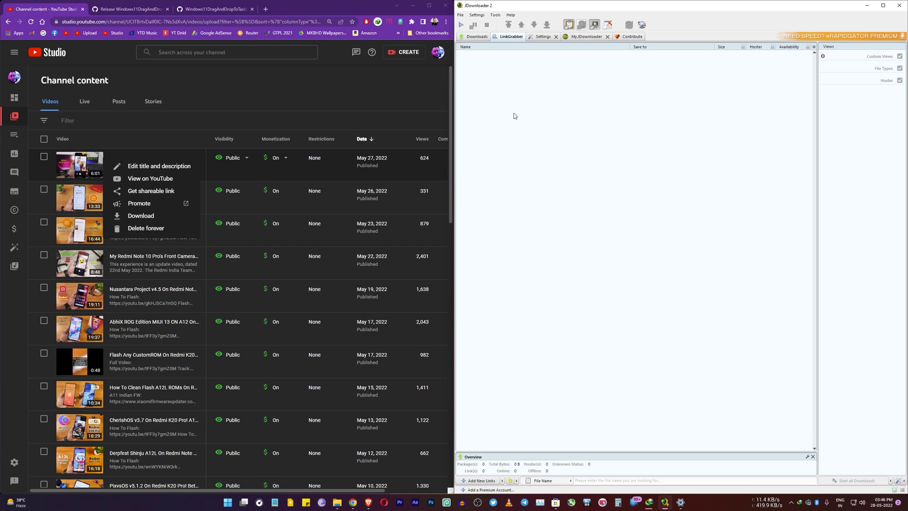
pyautogui.click(480, 480)
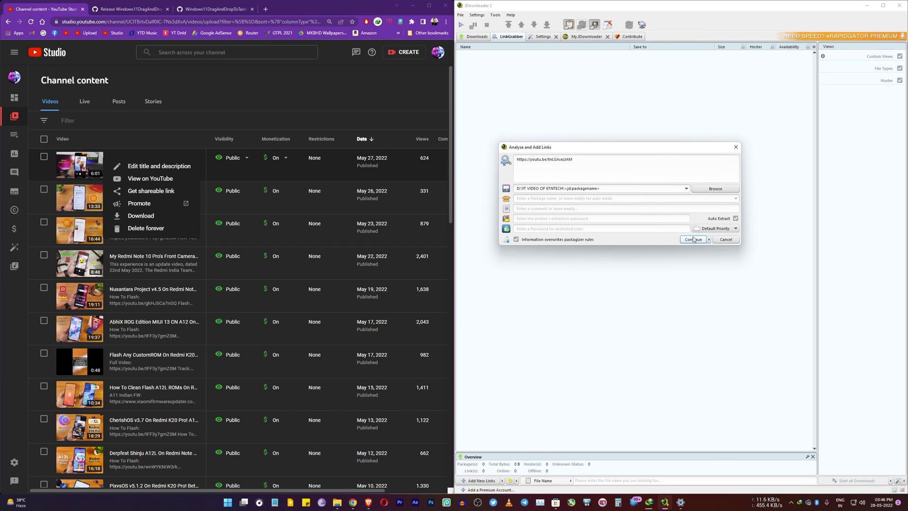
pyautogui.click(693, 239)
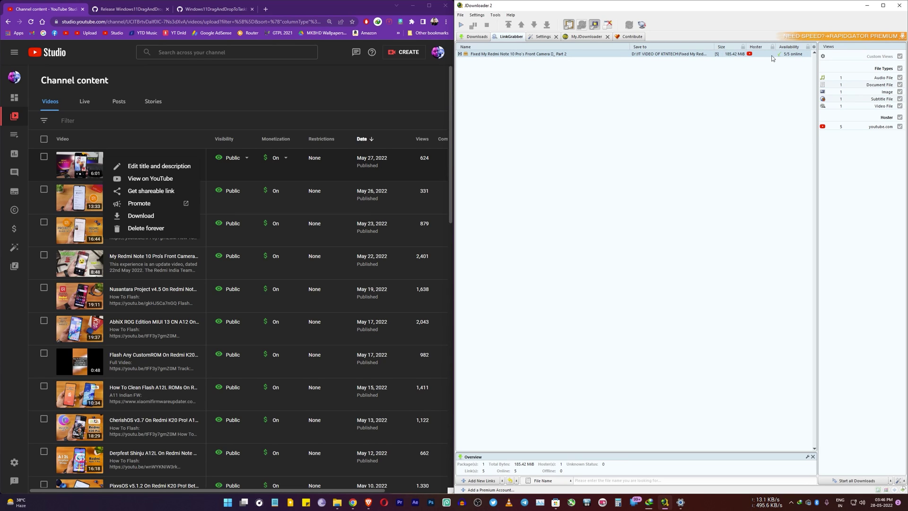
# Start downloading the front camera video package and check the options for download chunks, simultaneous downloads and speed limit
pyautogui.click(461, 25)
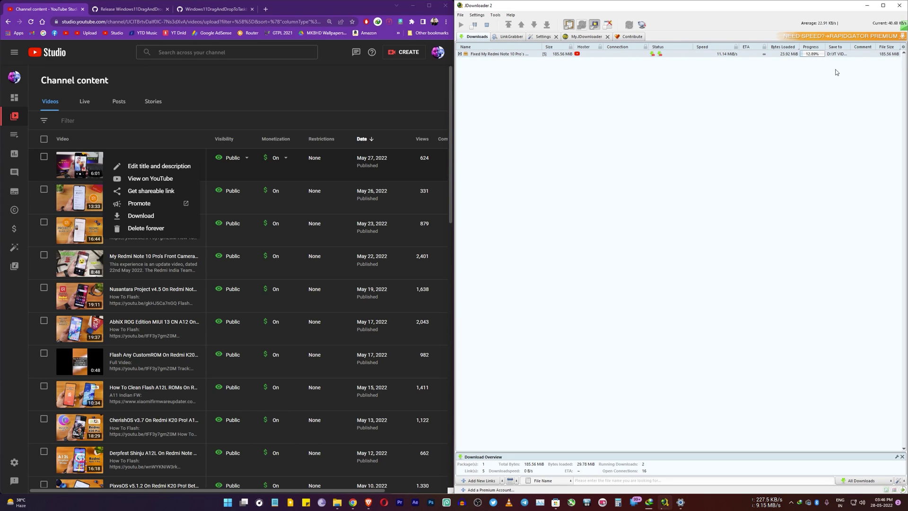
pyautogui.rightClick(866, 31)
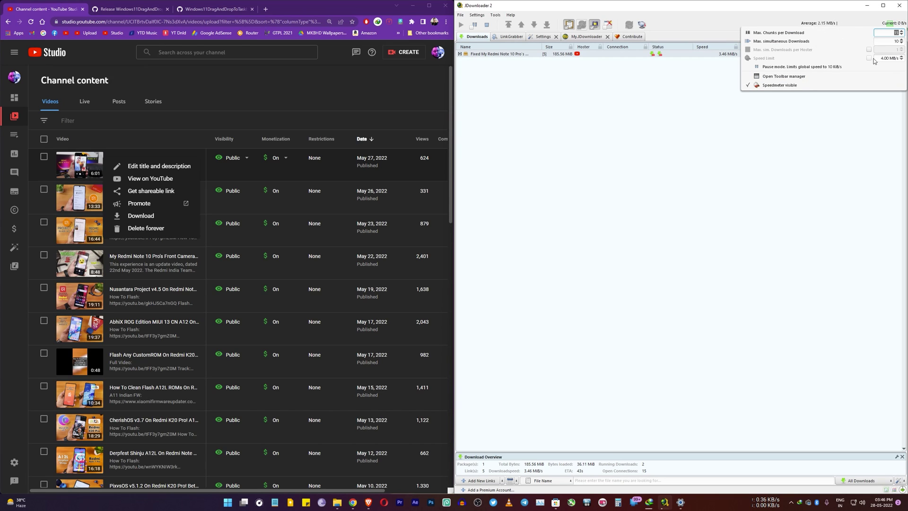
pyautogui.click(766, 112)
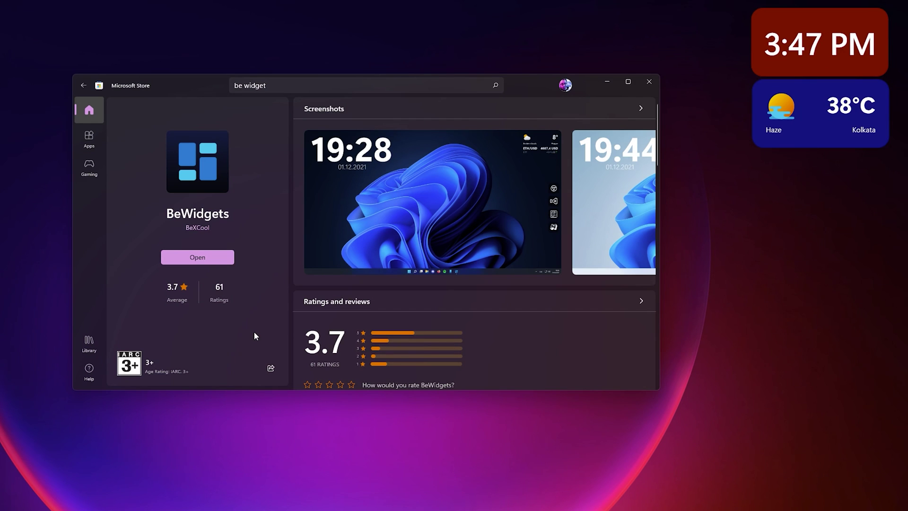
# Examine the screenshots, ratings and reviews on the BeWidgets page in Microsoft Store
pyautogui.scroll(-5, 445, 315)
pyautogui.scroll(5, 445, 315)
pyautogui.scroll(-4, 404, 297)
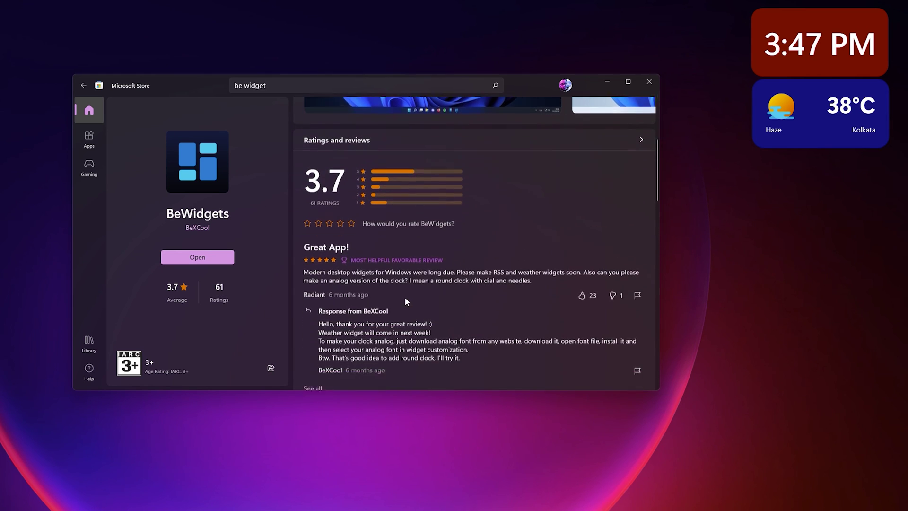
pyautogui.scroll(4, 404, 298)
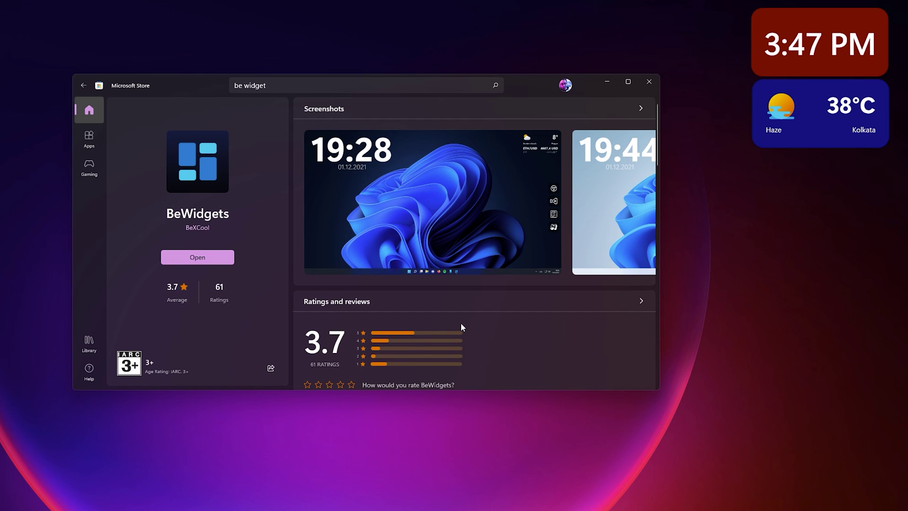
pyautogui.scroll(-3, 457, 326)
pyautogui.scroll(3, 457, 326)
pyautogui.scroll(-3, 457, 326)
pyautogui.scroll(3, 453, 319)
pyautogui.scroll(-3, 449, 320)
pyautogui.scroll(3, 453, 294)
pyautogui.scroll(-3, 452, 294)
pyautogui.scroll(3, 452, 294)
# Visit the Store's apps section, return to its home page and browse the top free apps
pyautogui.click(88, 136)
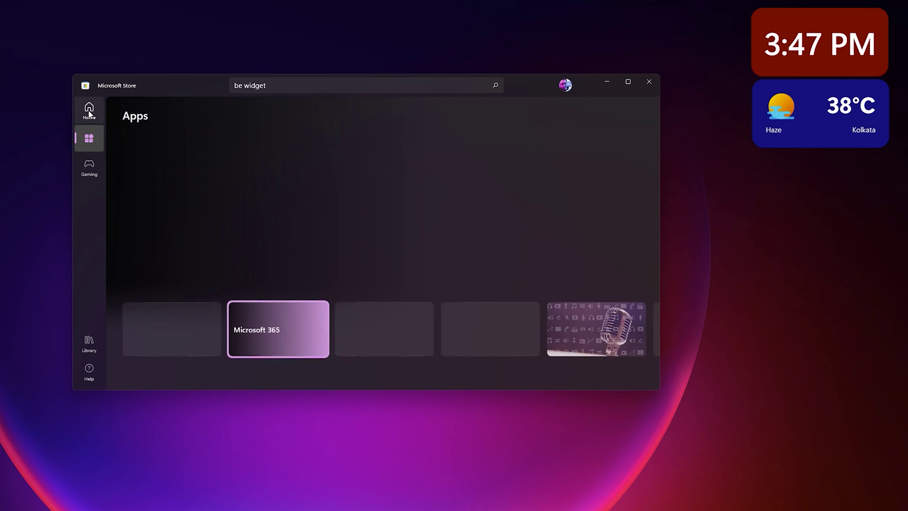
pyautogui.click(89, 111)
pyautogui.scroll(-5, 425, 307)
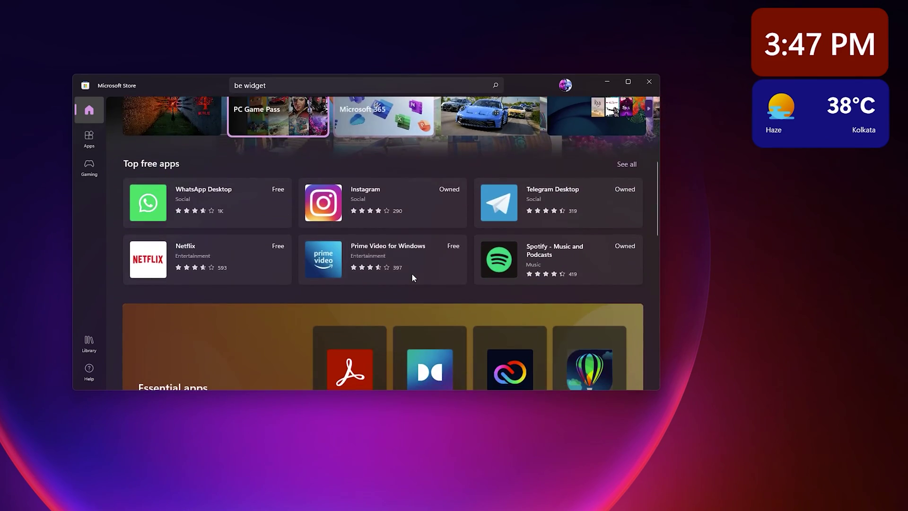